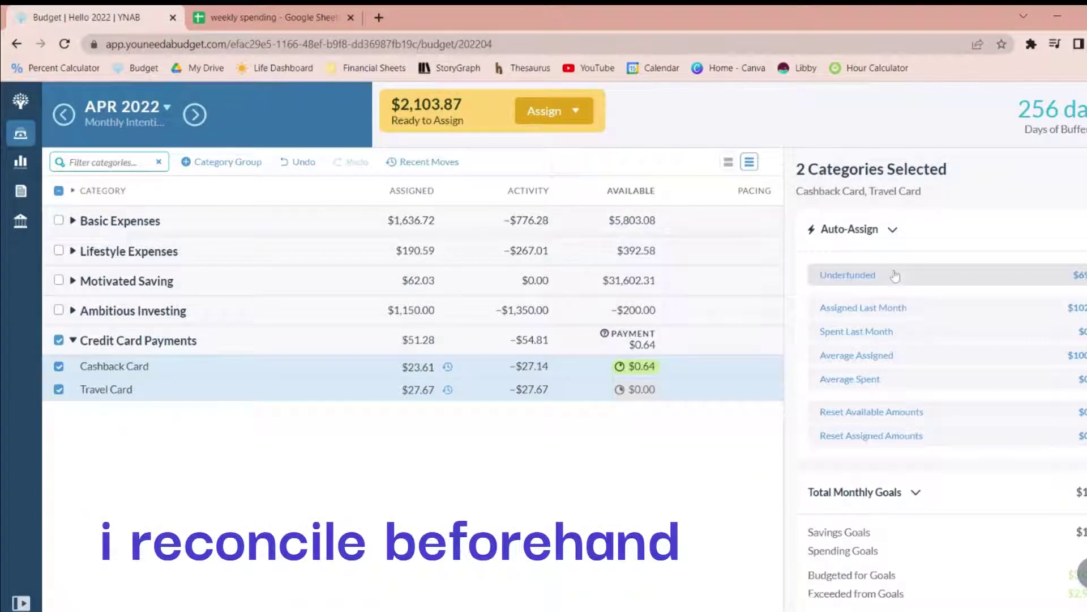
- Assign the underfunded amounts to the Cashback Card and Travel Card, and collapse the Credit Card Payments group
{"action": "left_click", "coordinate": [895, 276]}
{"action": "left_click", "coordinate": [72, 339]}
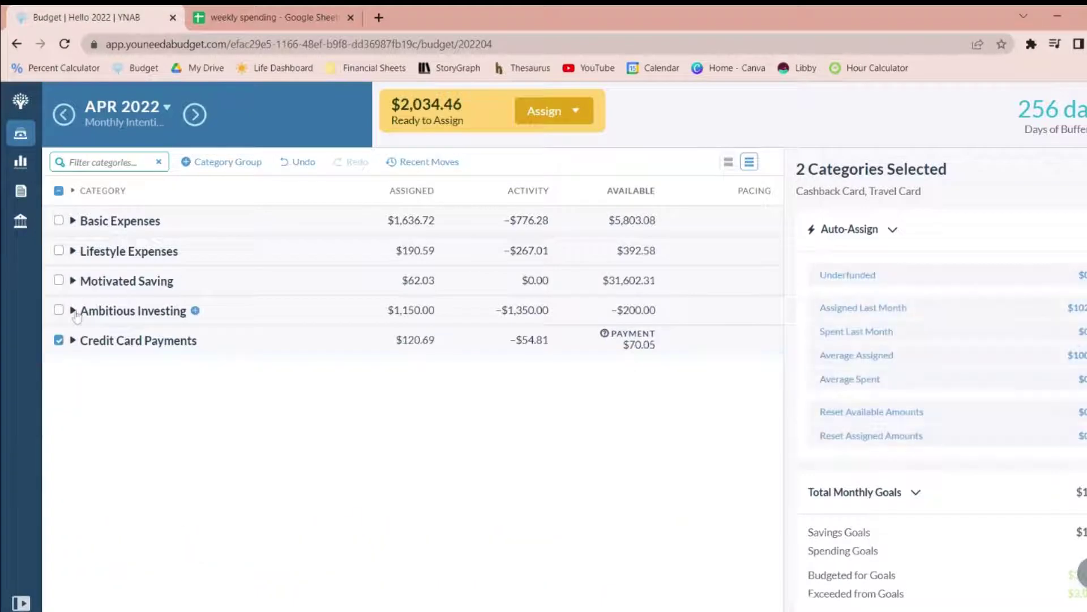
- Auto-assign the underfunded amount to PreTax 401k in the Ambitious Investing group
{"action": "left_click", "coordinate": [73, 311]}
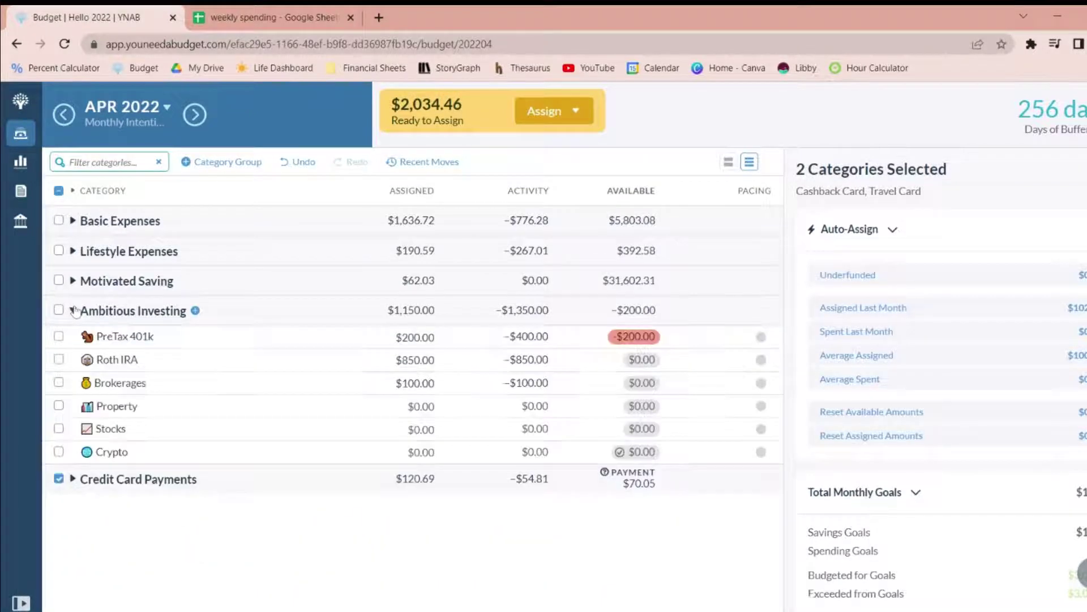
{"action": "left_click", "coordinate": [209, 336]}
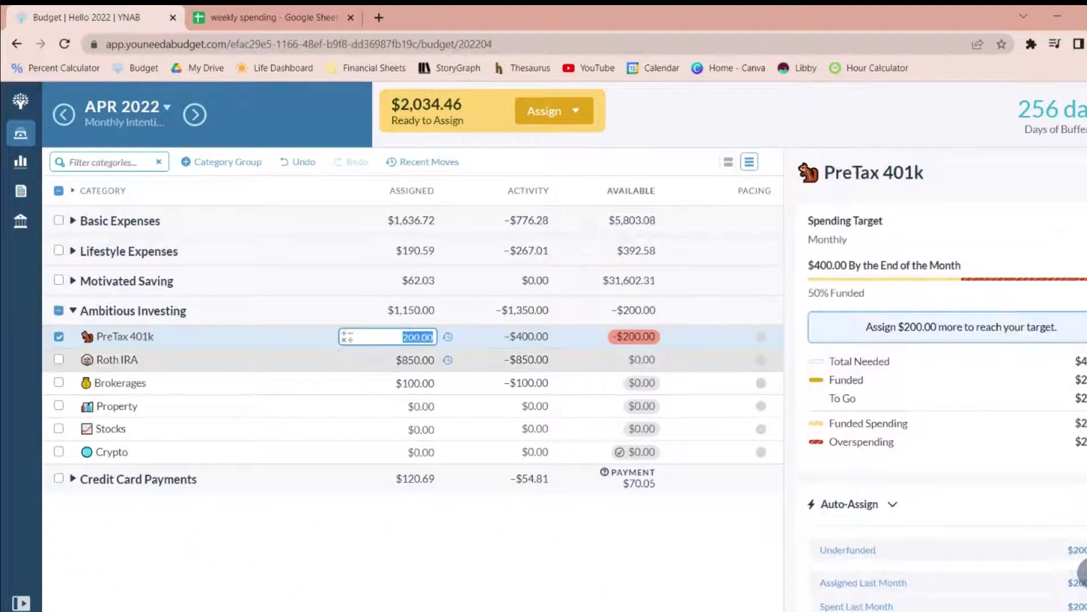
{"action": "key", "text": "Right"}
{"action": "key", "text": "Return"}
{"action": "scroll", "coordinate": [836, 381], "scroll_direction": "down", "scroll_amount": 3}
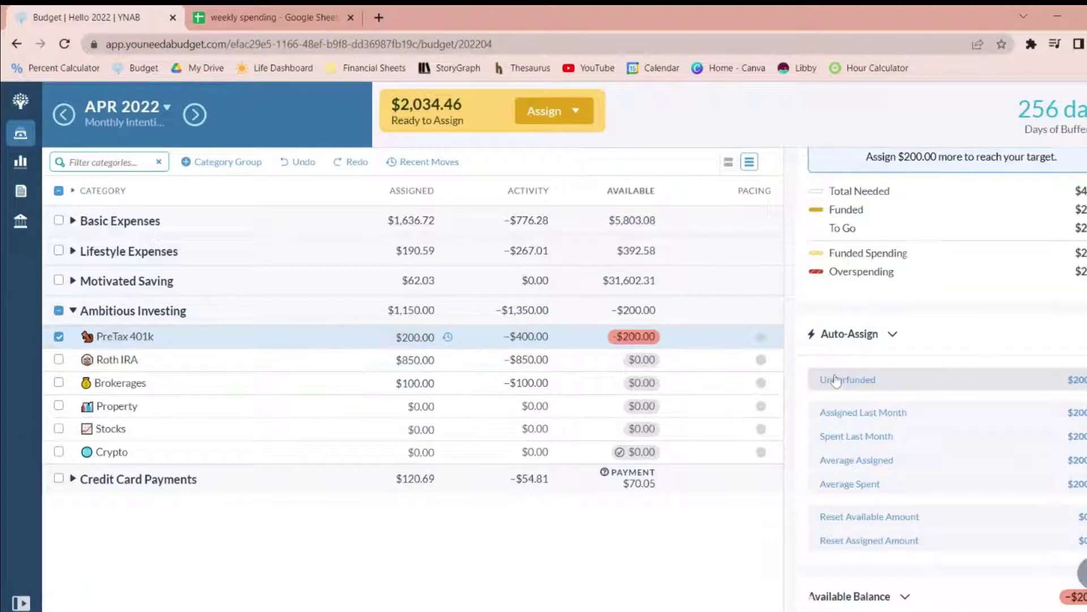
{"action": "left_click", "coordinate": [837, 381]}
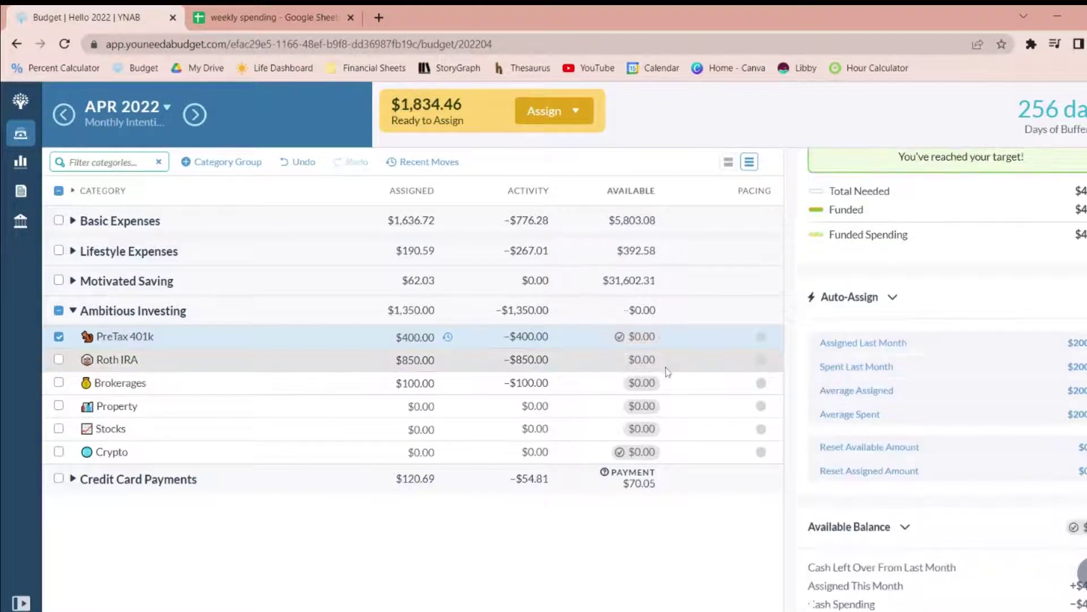
- Add $450 to the amount assigned to Roth IRA for April 2022
{"action": "left_click", "coordinate": [469, 367]}
{"action": "type", "text": "+450"}
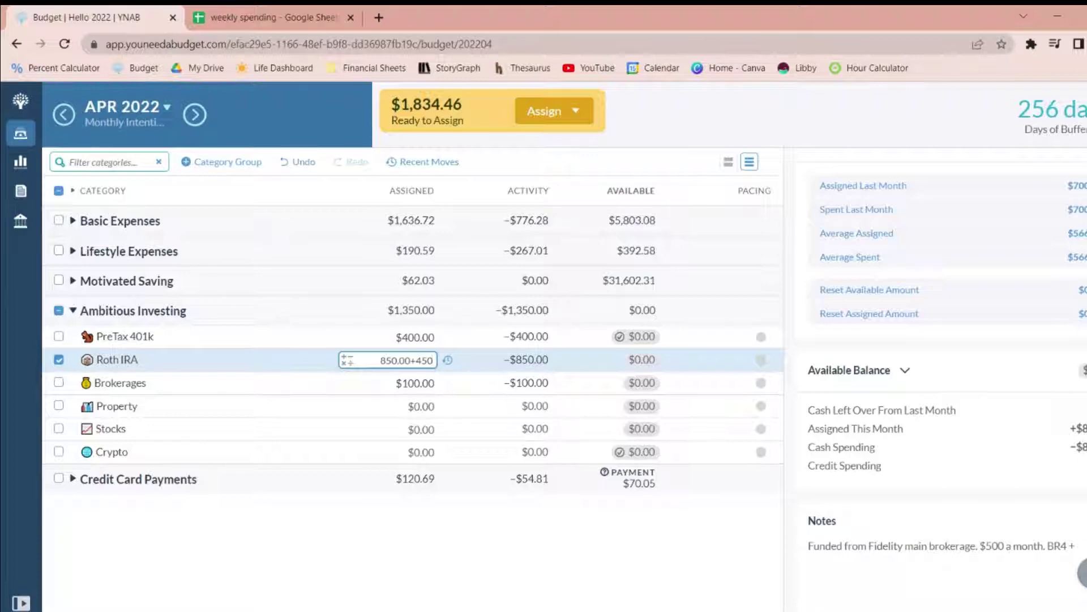
{"action": "key", "text": "Return"}
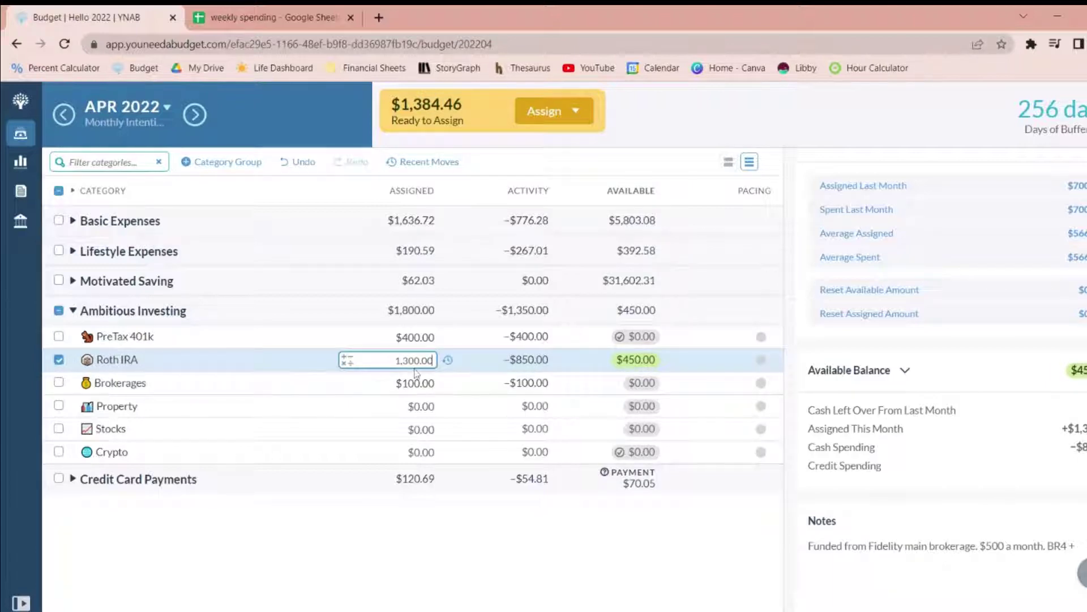
- Examine the Roth IRA activity in the budget and the allocation options on the tax refund sheet of the weekly spending Google Sheets file
{"action": "left_click", "coordinate": [525, 361]}
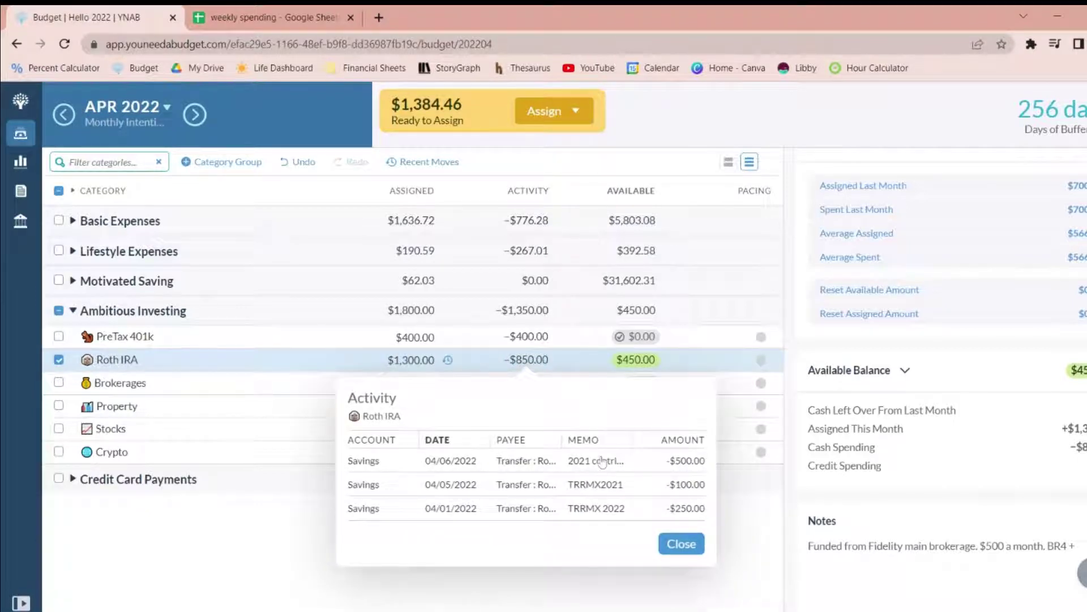
{"action": "left_click", "coordinate": [277, 15]}
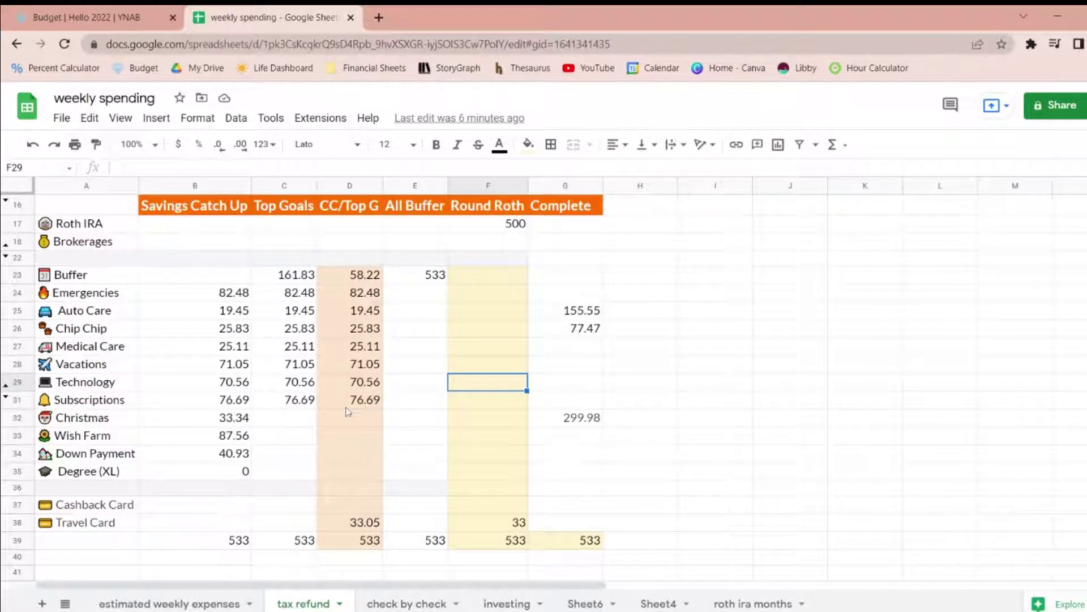
{"action": "left_click", "coordinate": [247, 315]}
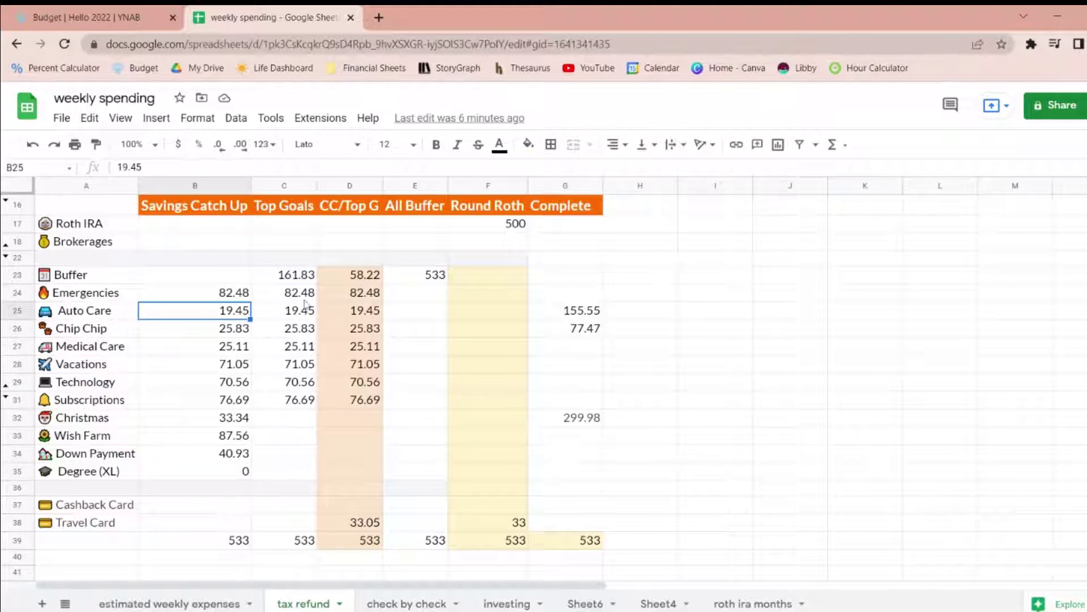
{"action": "left_click", "coordinate": [456, 297]}
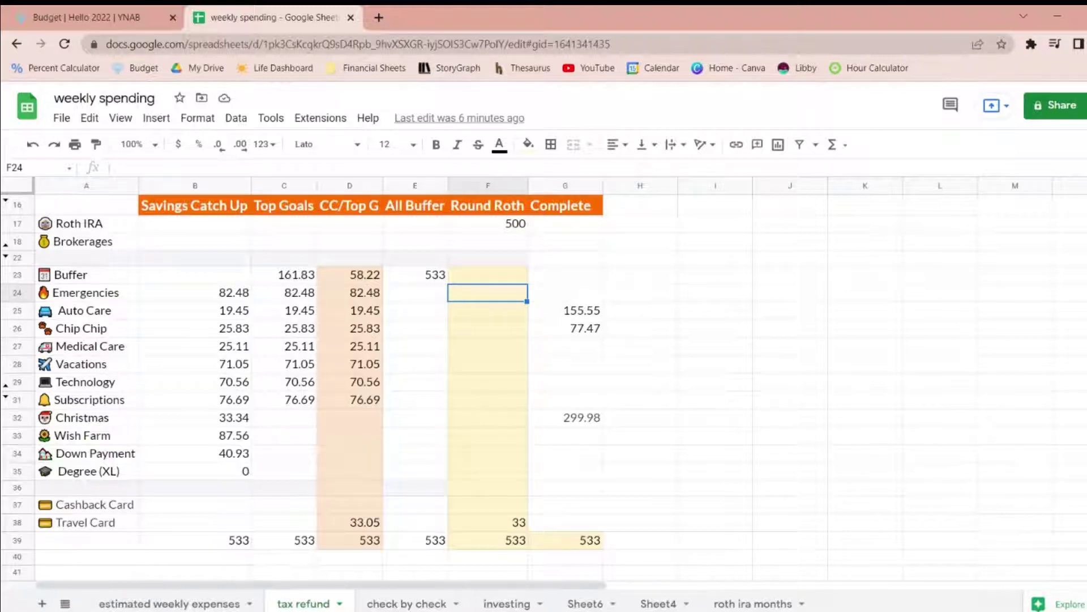
{"action": "left_click", "coordinate": [148, 14]}
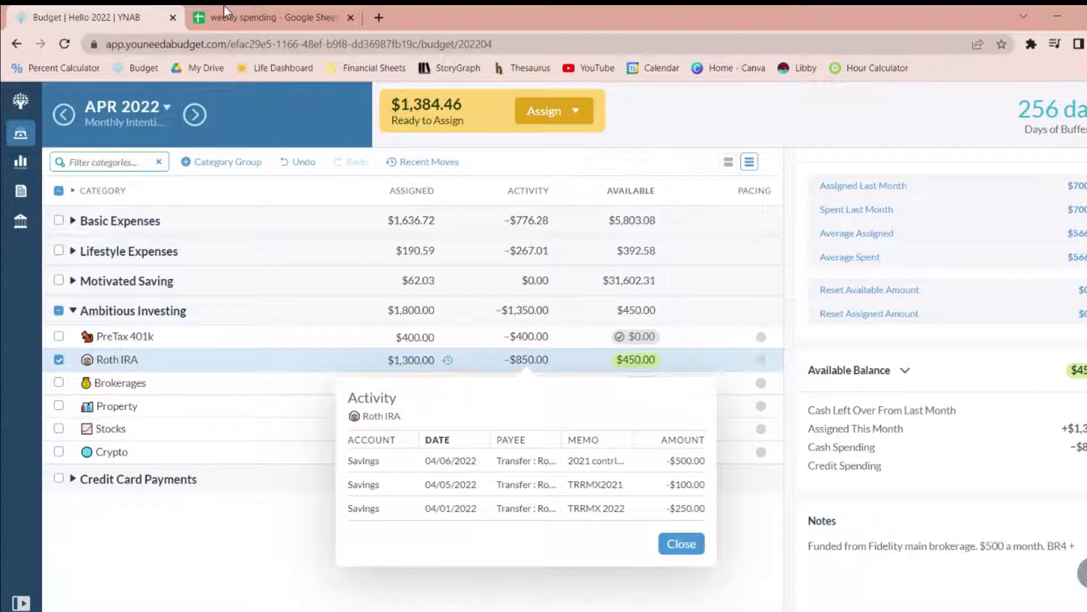
{"action": "left_click", "coordinate": [196, 13]}
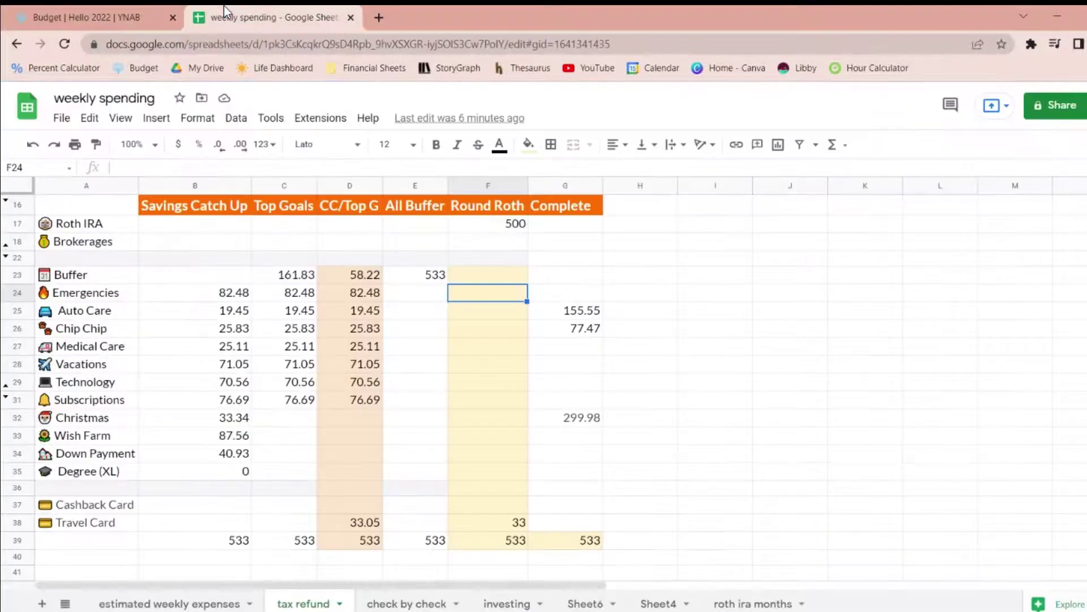
{"action": "left_click", "coordinate": [412, 280]}
{"action": "left_click", "coordinate": [501, 227]}
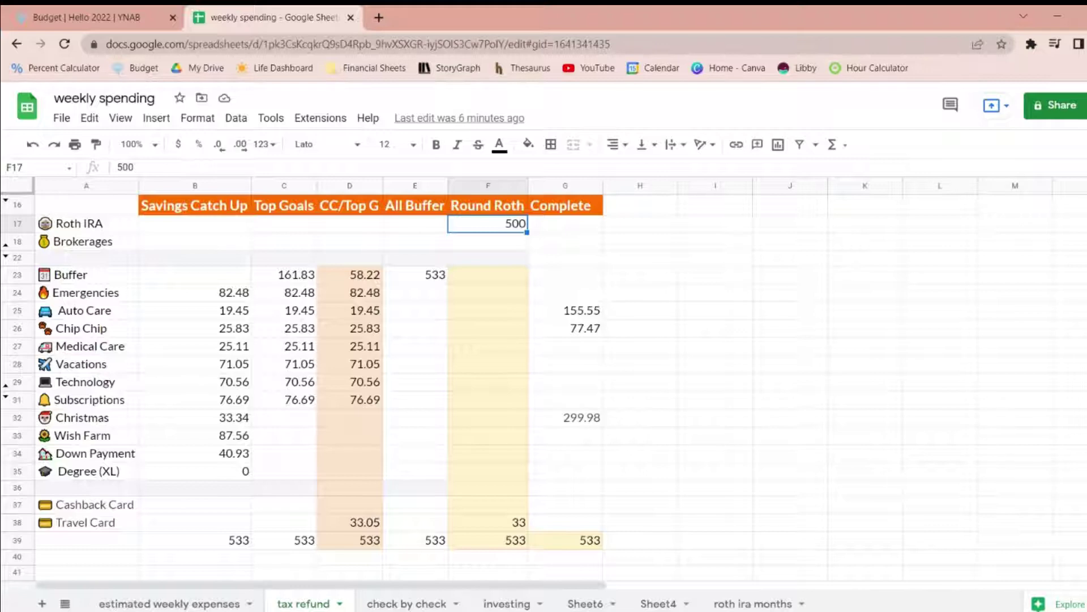
{"action": "left_click", "coordinate": [497, 528]}
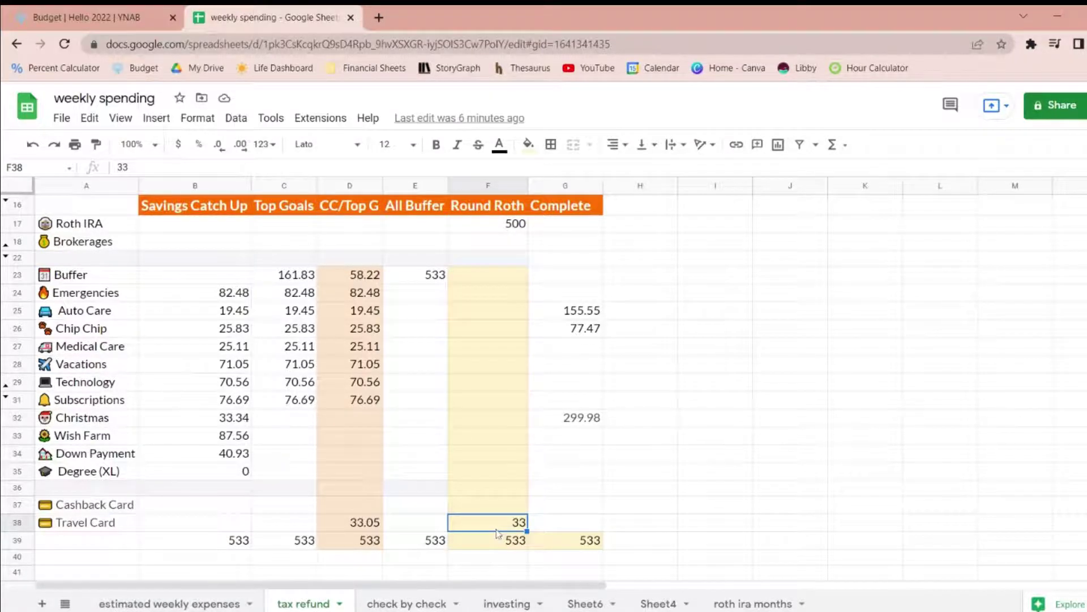
- Switch back to the YNAB budget and add $468 to the amount assigned to Bills in Basic Expenses
{"action": "key", "text": "ctrl+shift+Tab"}
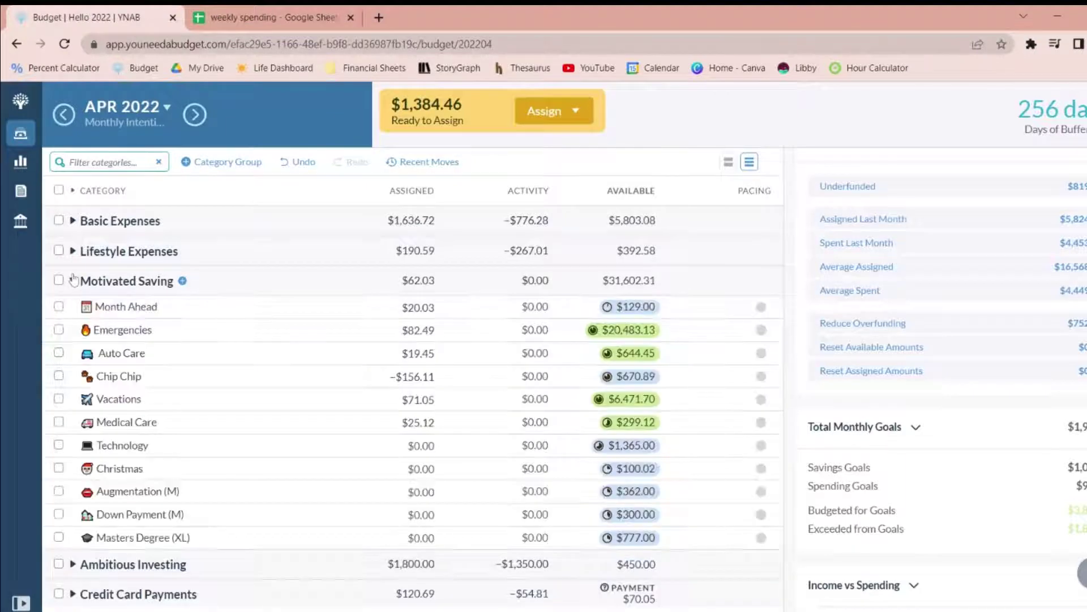
{"action": "left_click", "coordinate": [417, 353]}
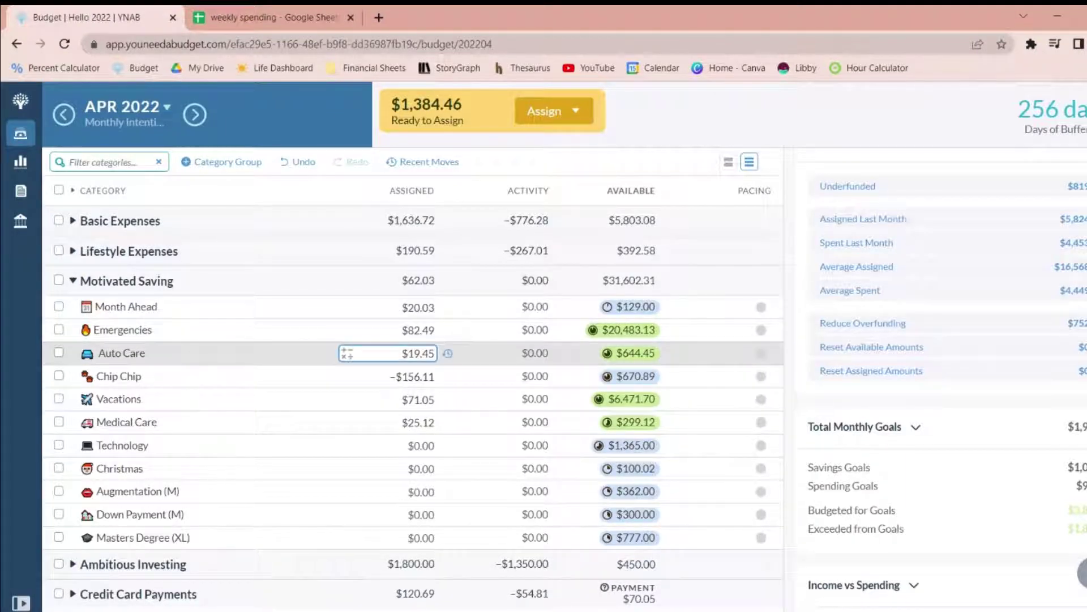
{"action": "left_click", "coordinate": [416, 376]}
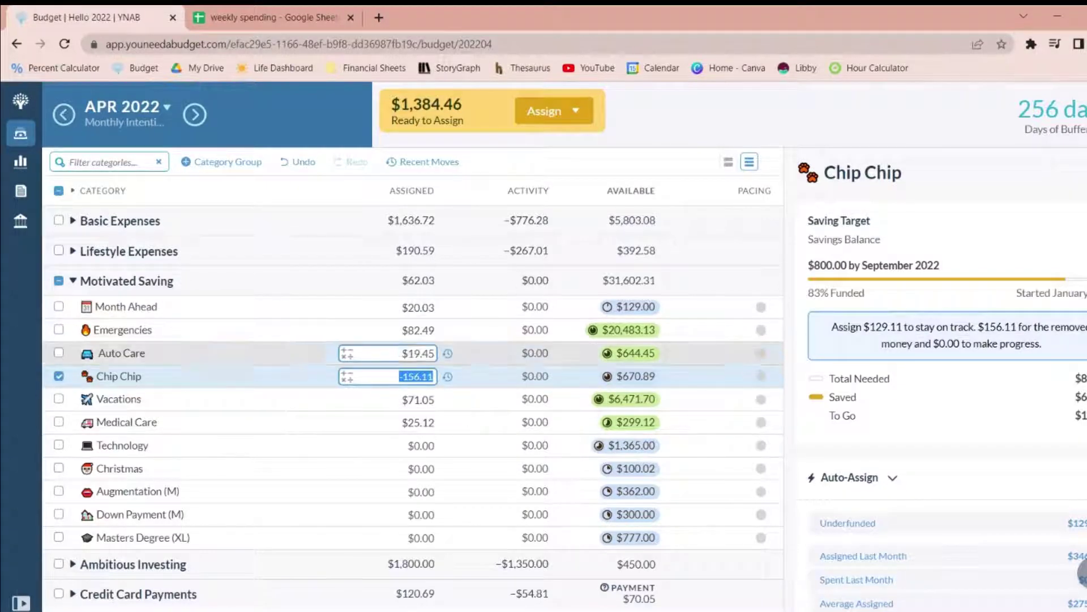
{"action": "type", "text": "+468"}
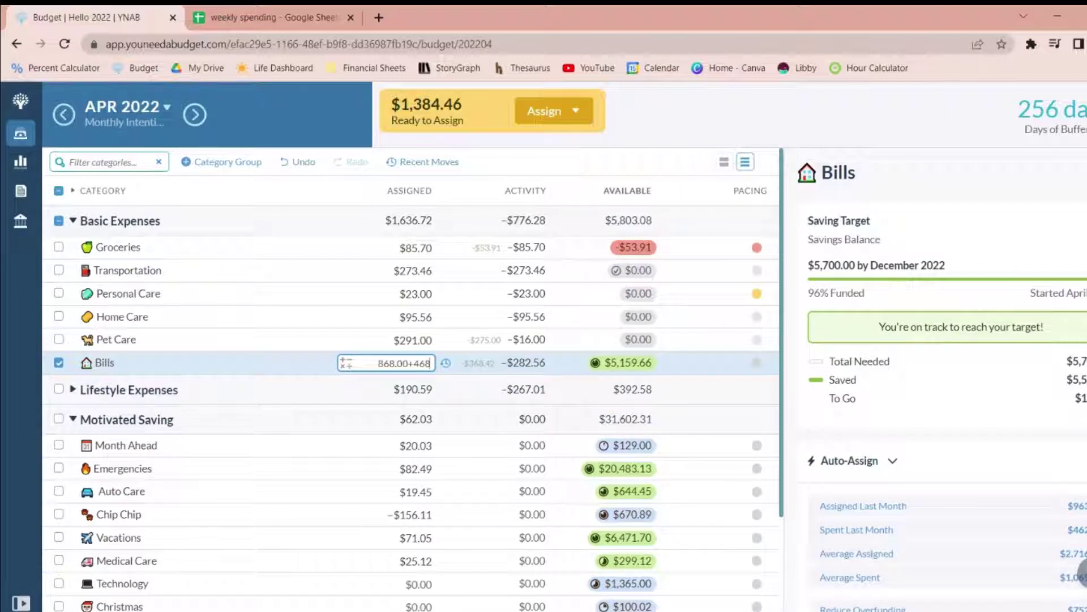
{"action": "key", "text": "Return"}
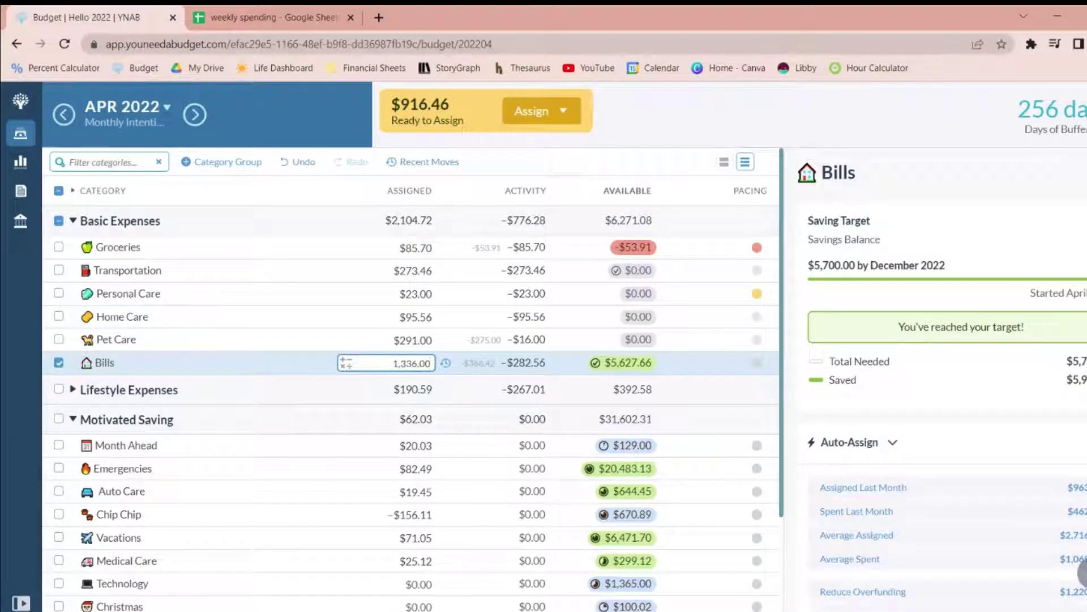
- Review the April transactions behind the Bills activity, and collapse and deselect the Basic Expenses group
{"action": "left_click", "coordinate": [529, 368]}
{"action": "left_click", "coordinate": [529, 368]}
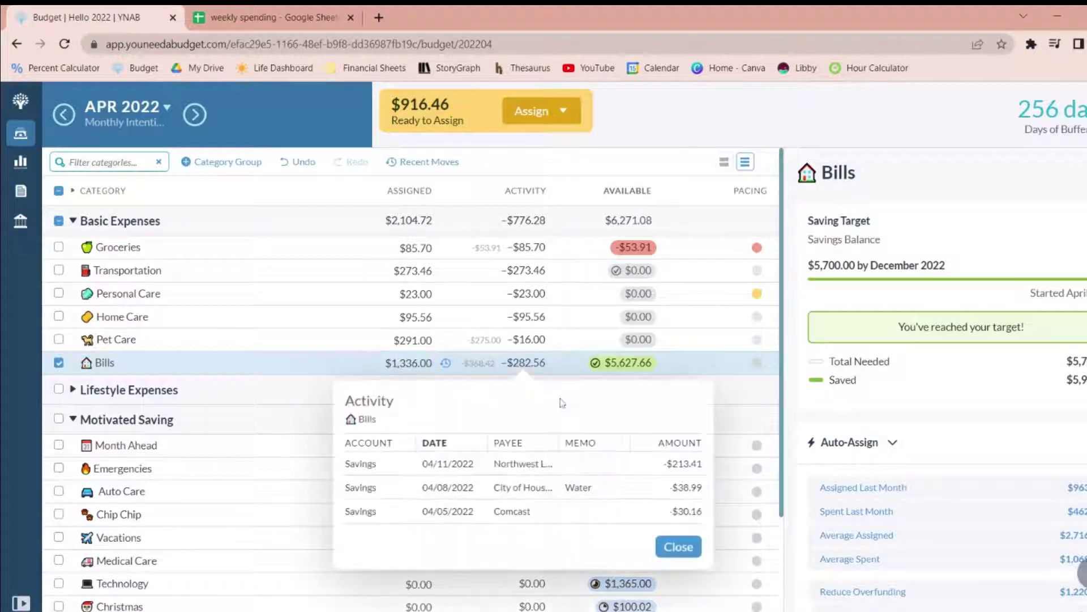
{"action": "left_click", "coordinate": [641, 150]}
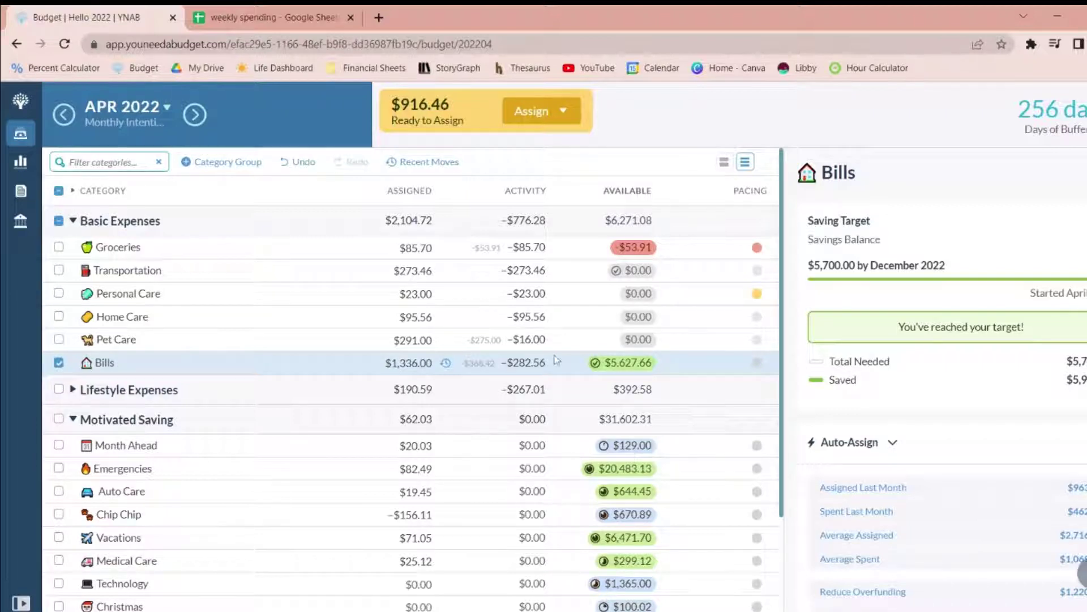
{"action": "left_click", "coordinate": [72, 221]}
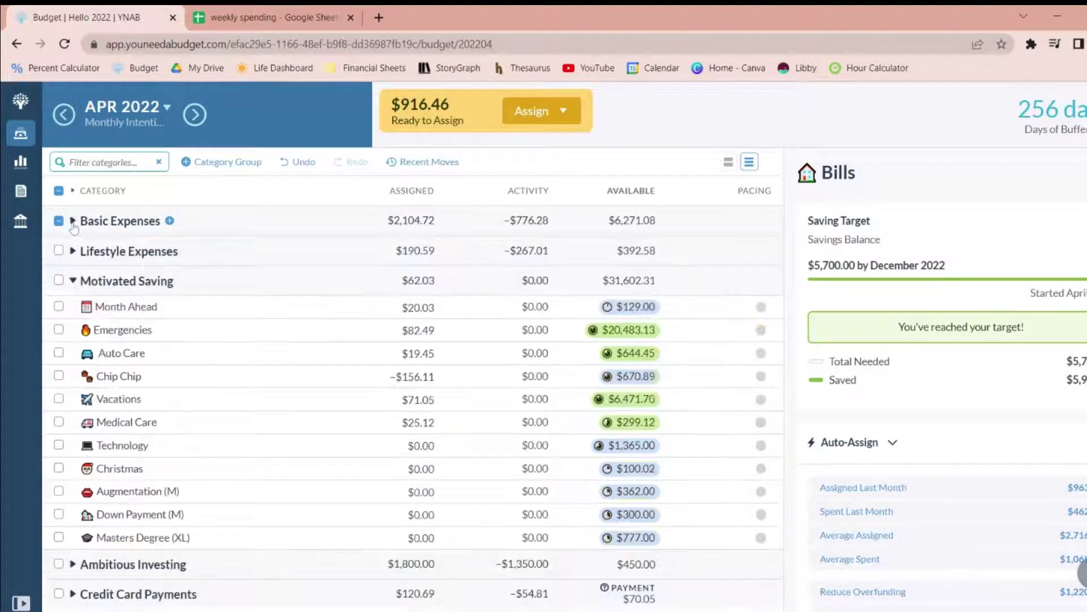
{"action": "left_click", "coordinate": [59, 222]}
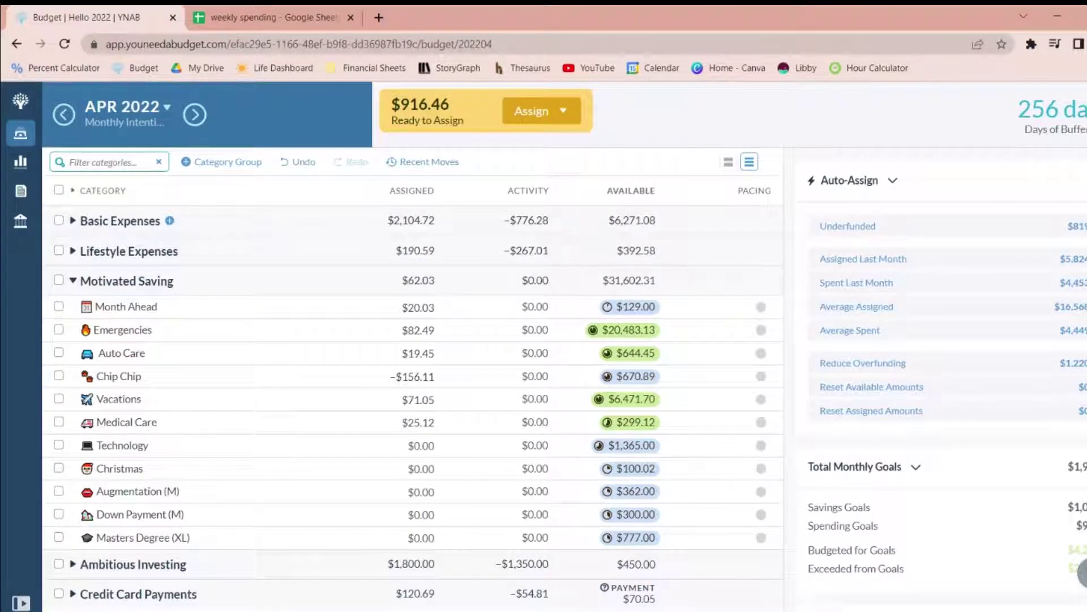
- Auto-assign the underfunded amount to Month Ahead in the Motivated Saving group
{"action": "left_click", "coordinate": [244, 310]}
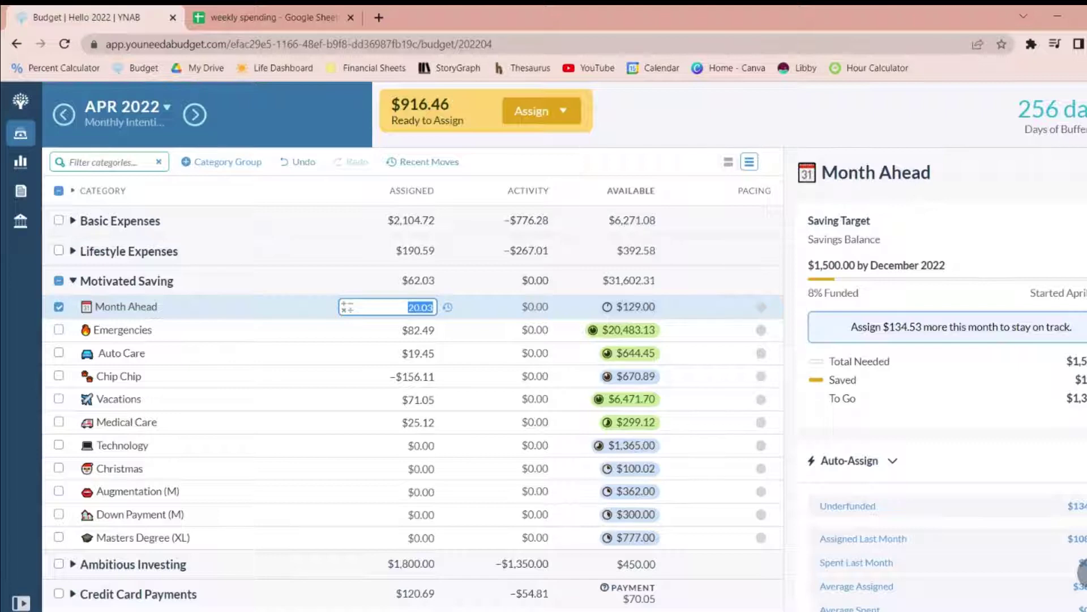
{"action": "left_click", "coordinate": [73, 221]}
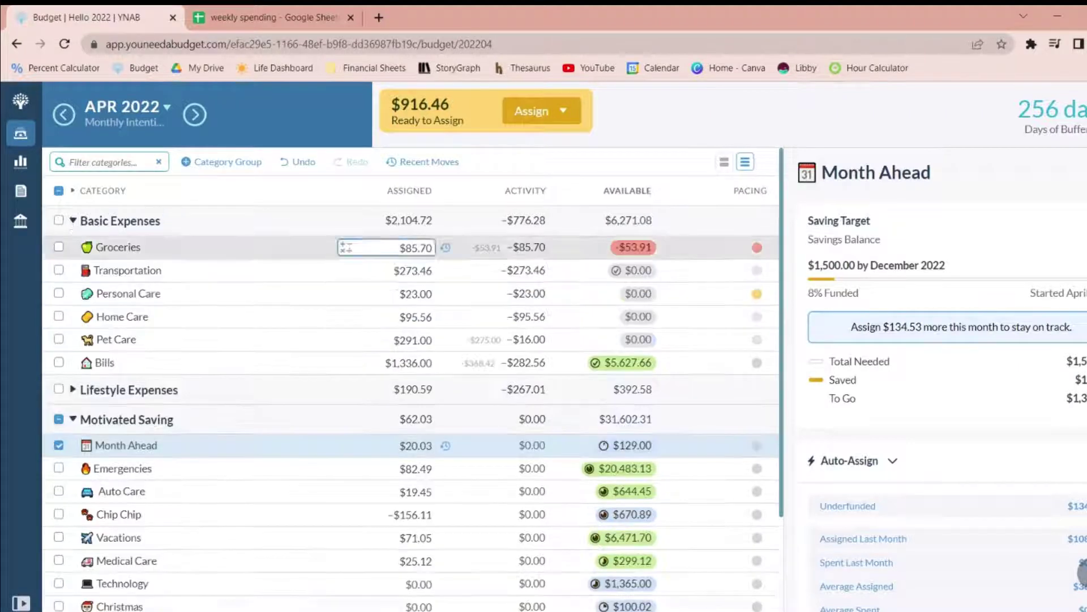
{"action": "left_click", "coordinate": [73, 222]}
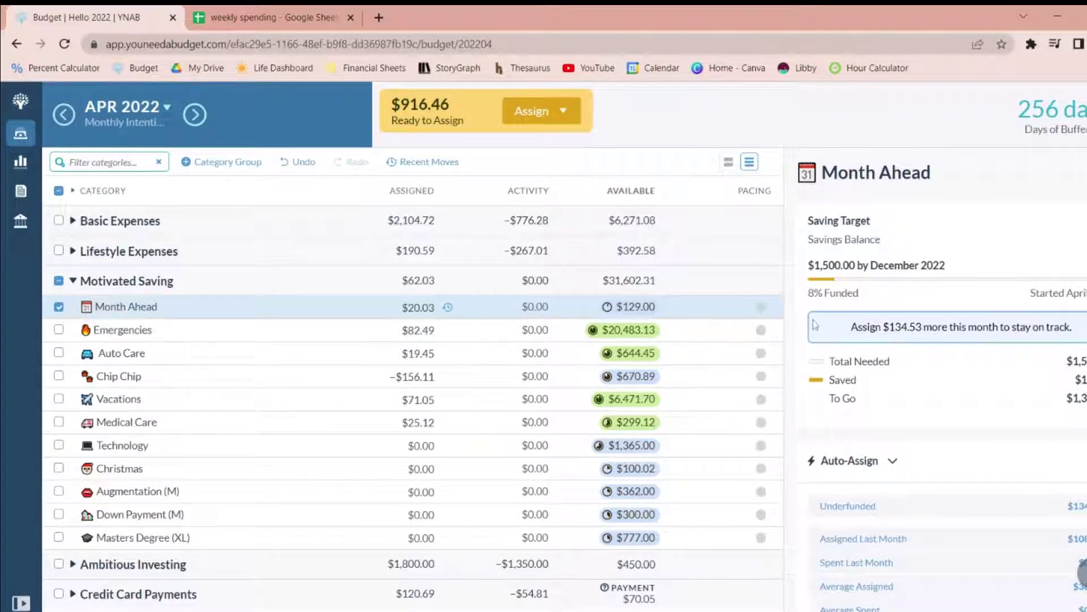
{"action": "left_click_drag", "start_coordinate": [814, 265], "coordinate": [855, 265]}
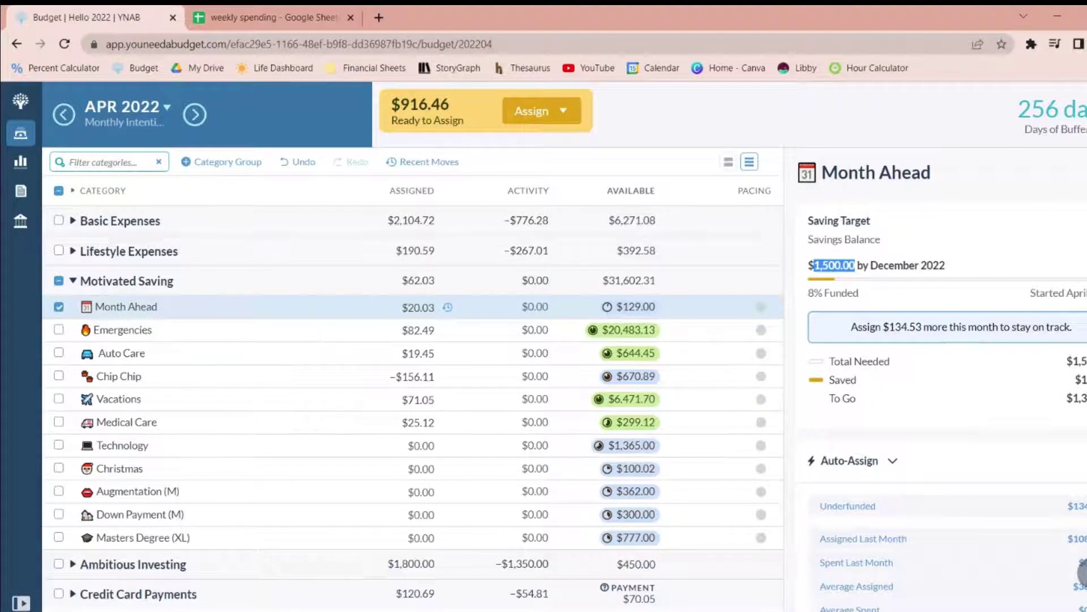
{"action": "left_click", "coordinate": [853, 506]}
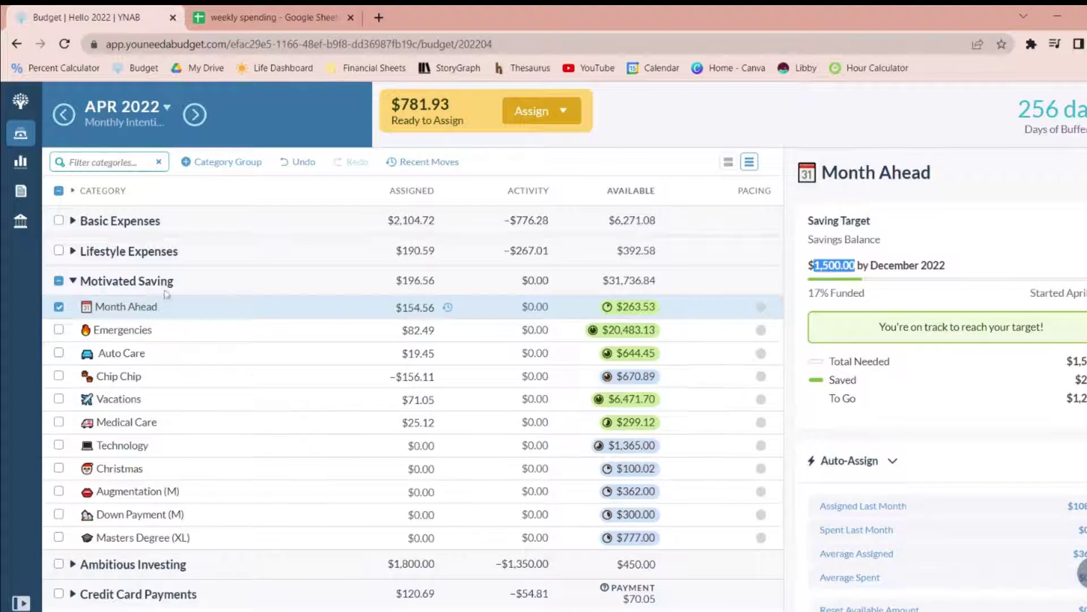
- Review the Emergencies, Month Ahead and Chip Chip savings targets, and advance the budget to May 2022
{"action": "left_click", "coordinate": [215, 332]}
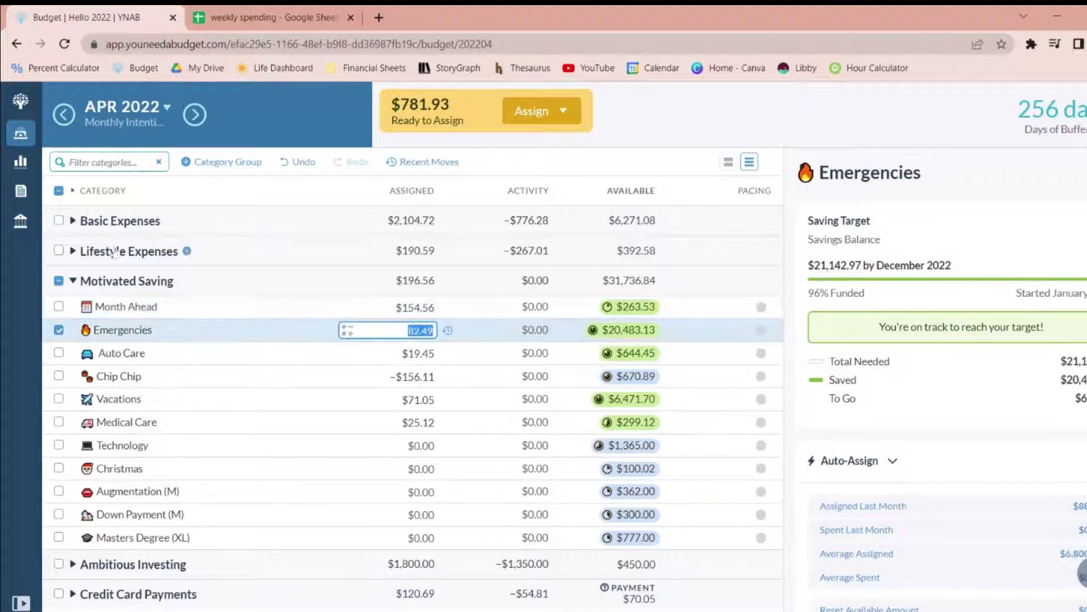
{"action": "left_click", "coordinate": [73, 220]}
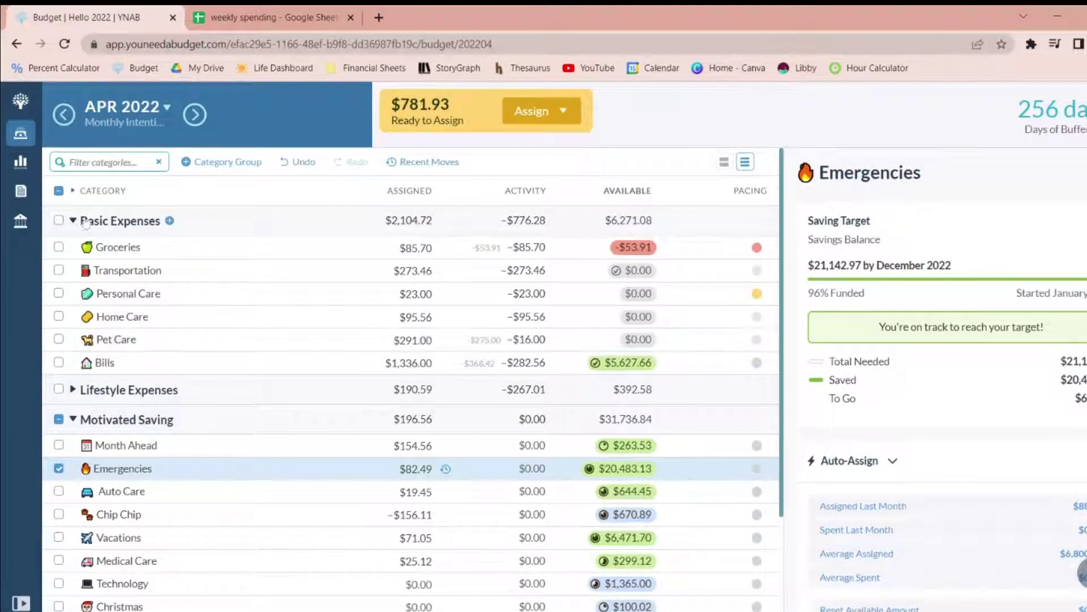
{"action": "left_click", "coordinate": [73, 220]}
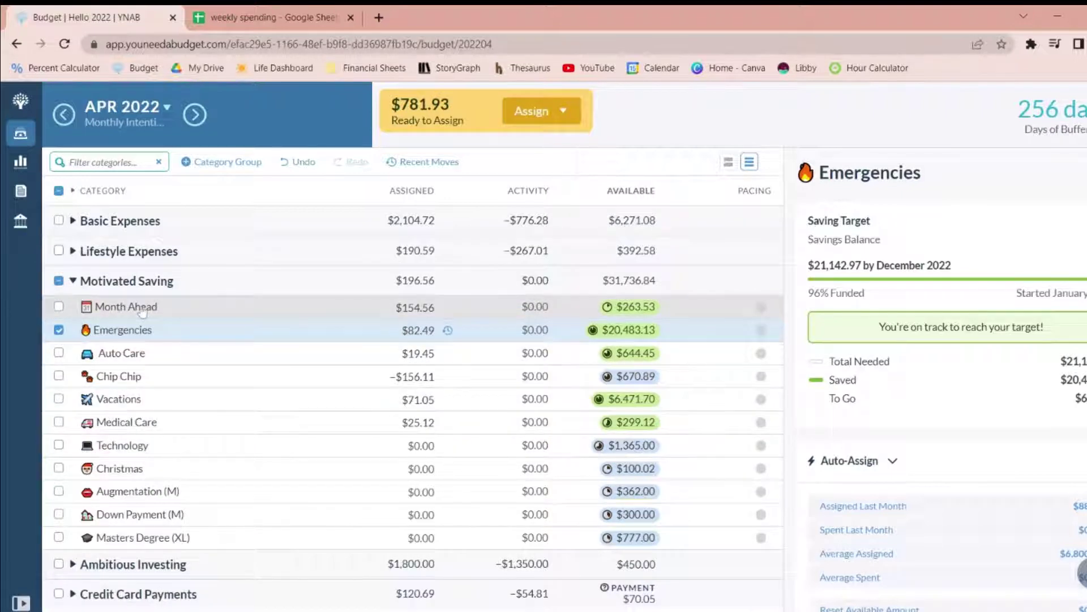
{"action": "left_click", "coordinate": [303, 311]}
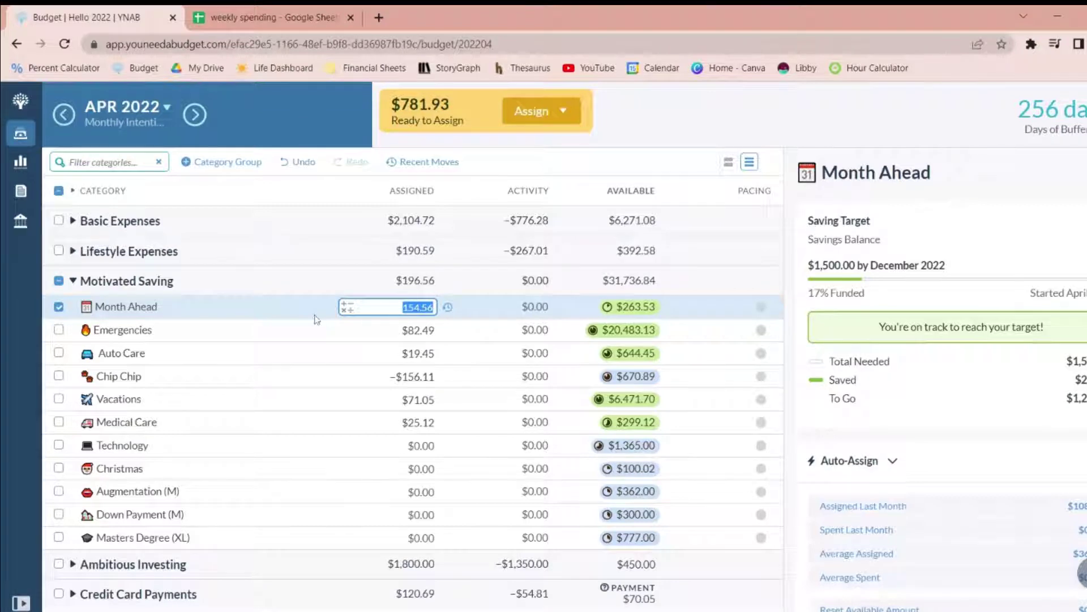
{"action": "left_click", "coordinate": [301, 376]}
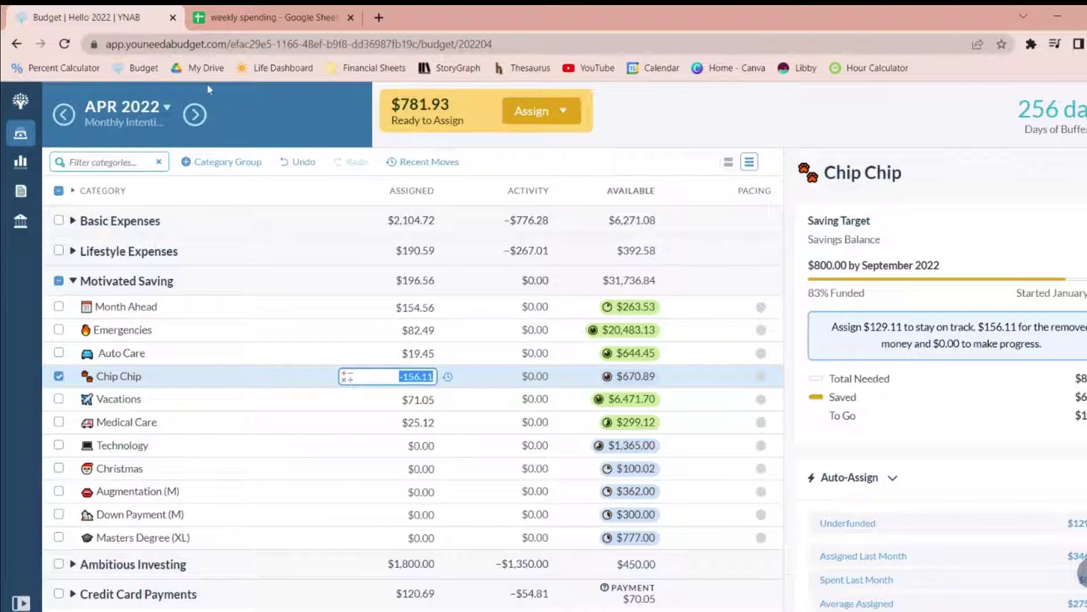
{"action": "left_click", "coordinate": [198, 126]}
{"action": "left_click", "coordinate": [195, 116]}
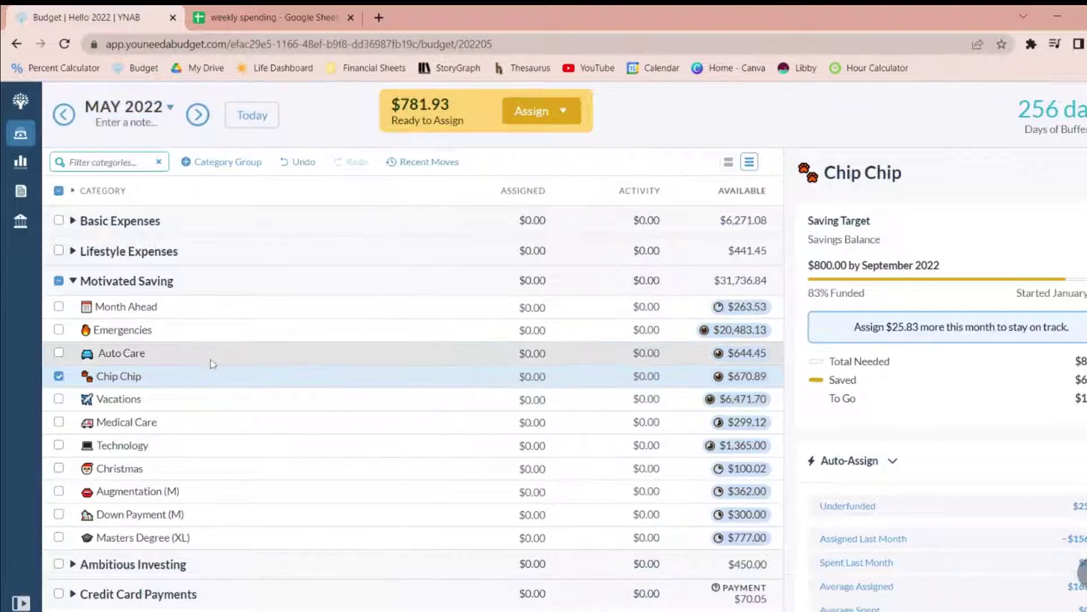
- Copy the $25.83 suggested by the Chip Chip target, return to April 2022 and add it to Chip Chip's assigned amount
{"action": "double_click", "coordinate": [905, 327]}
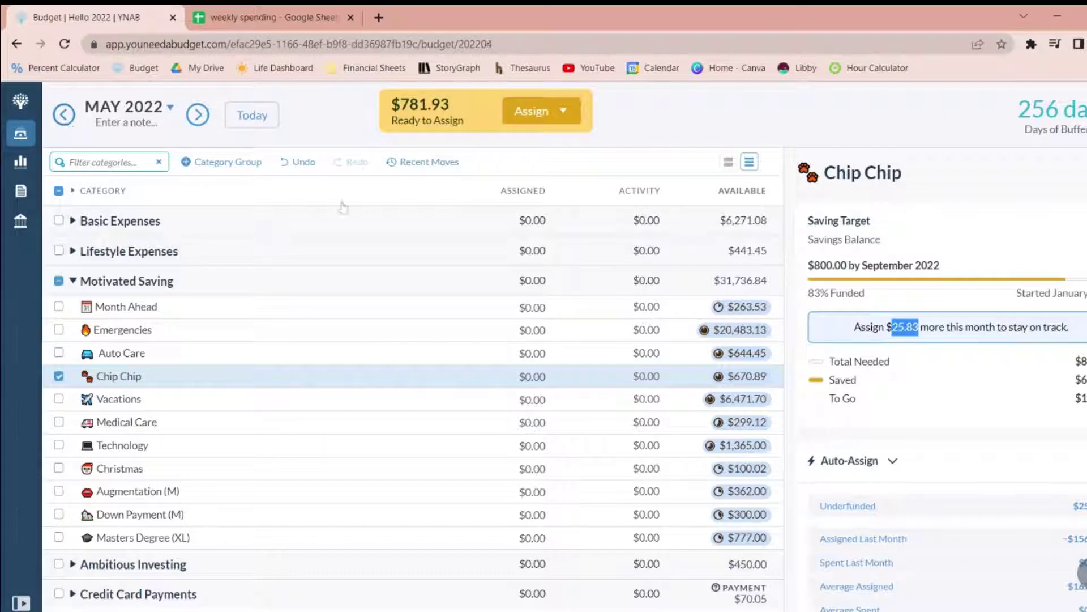
{"action": "left_click", "coordinate": [65, 116]}
- Add $5 to the amount assigned to Subscriptions in Lifestyle Expenses
{"action": "left_click", "coordinate": [175, 392]}
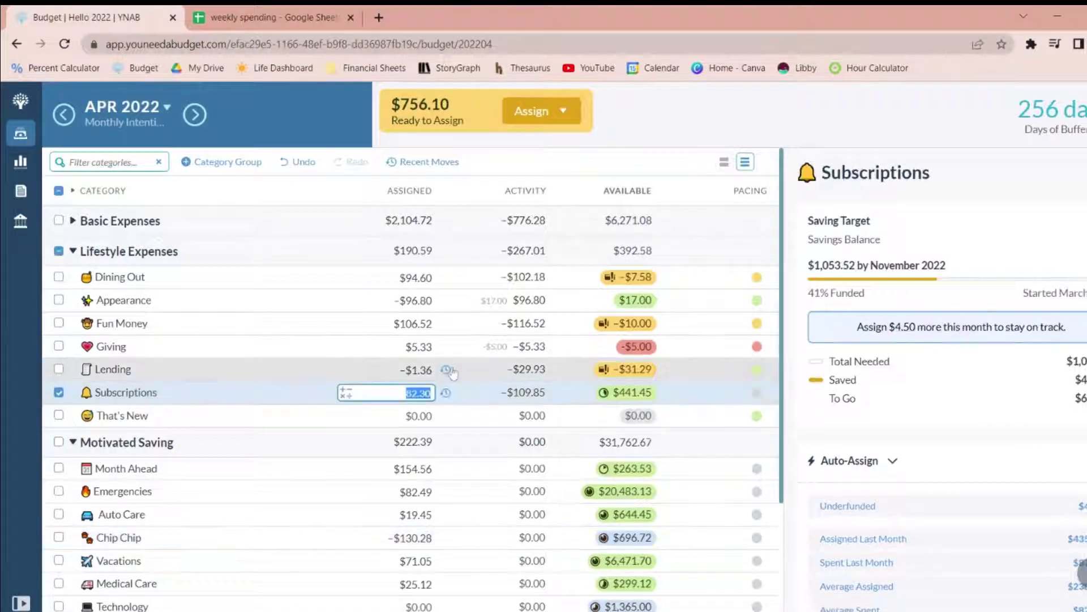
{"action": "key", "text": "End"}
{"action": "type", "text": "+5"}
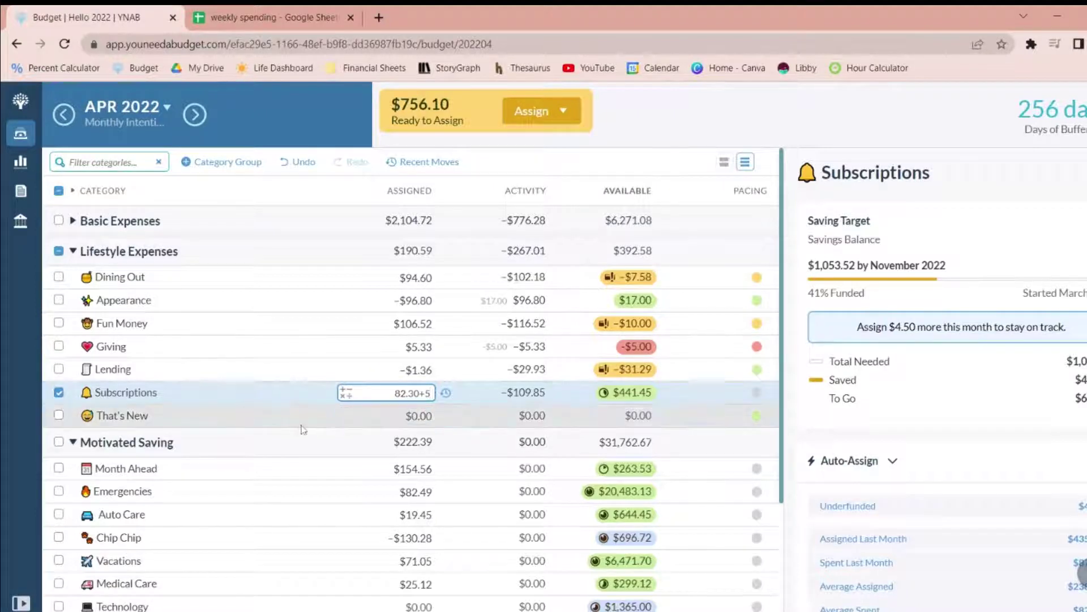
{"action": "key", "text": "Return"}
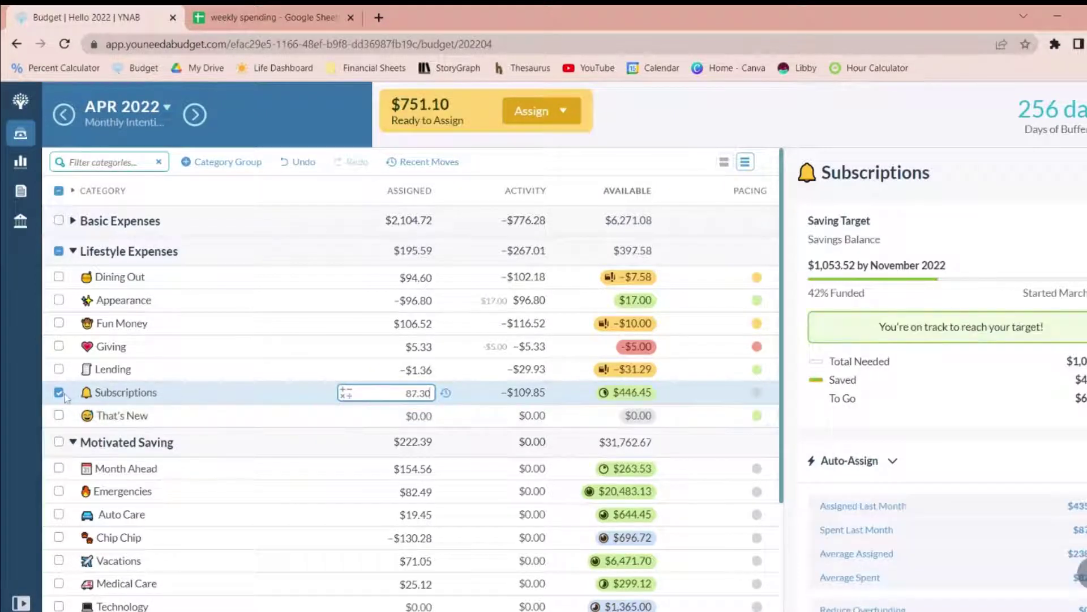
- Auto-assign the underfunded $33.34 to Christmas in the Motivated Saving group
{"action": "left_click", "coordinate": [669, 476]}
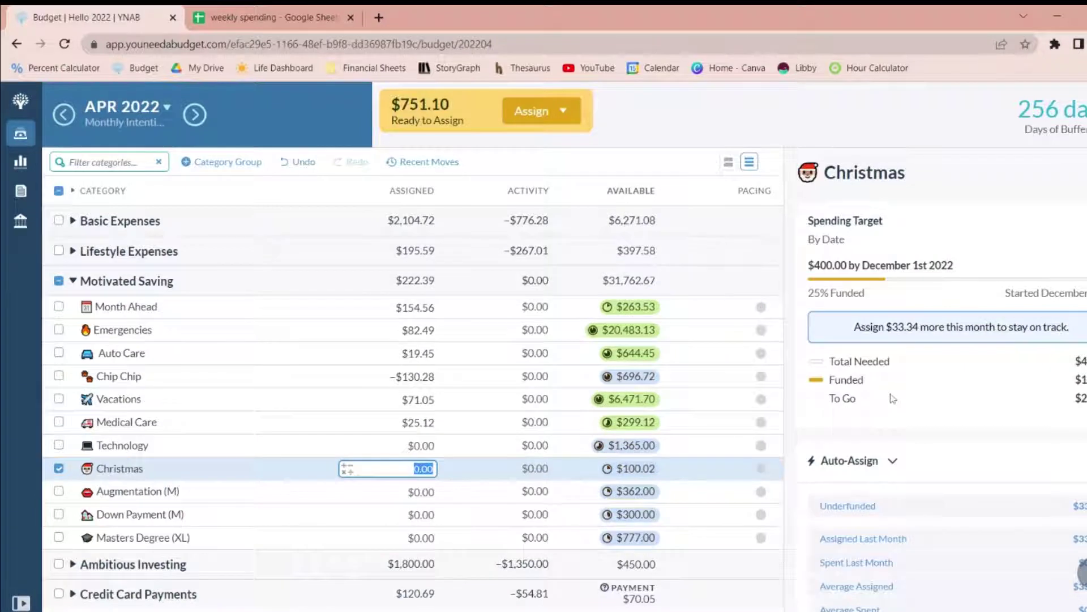
{"action": "left_click", "coordinate": [929, 514]}
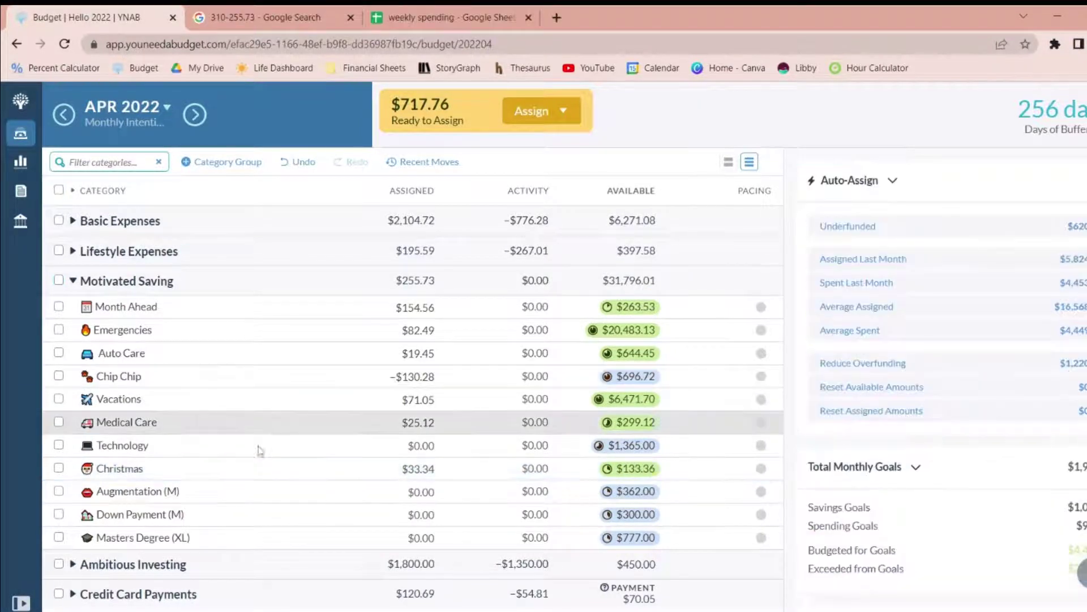
- Try adding $111.30 to the amount assigned to Chip Chip, and undo the change
{"action": "left_click", "coordinate": [385, 357]}
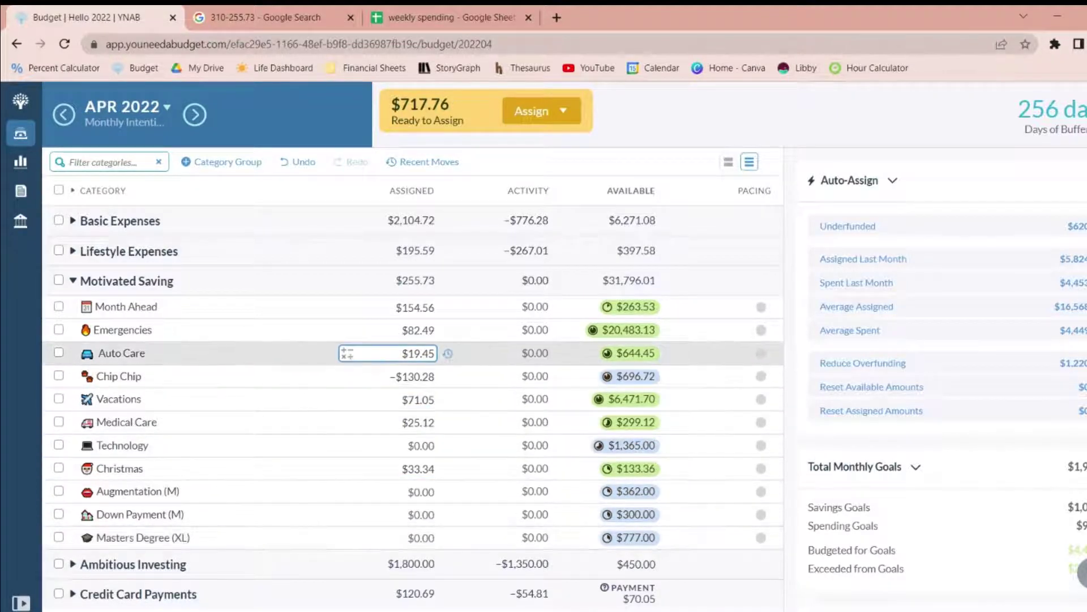
{"action": "left_click", "coordinate": [408, 374]}
{"action": "type", "text": "+111.3"}
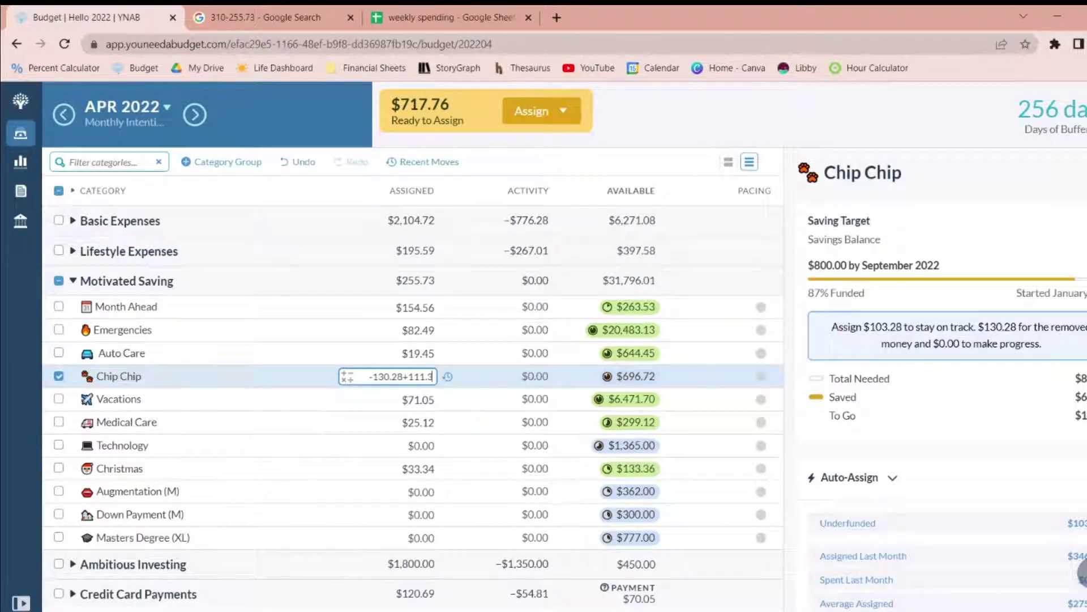
{"action": "key", "text": "Return"}
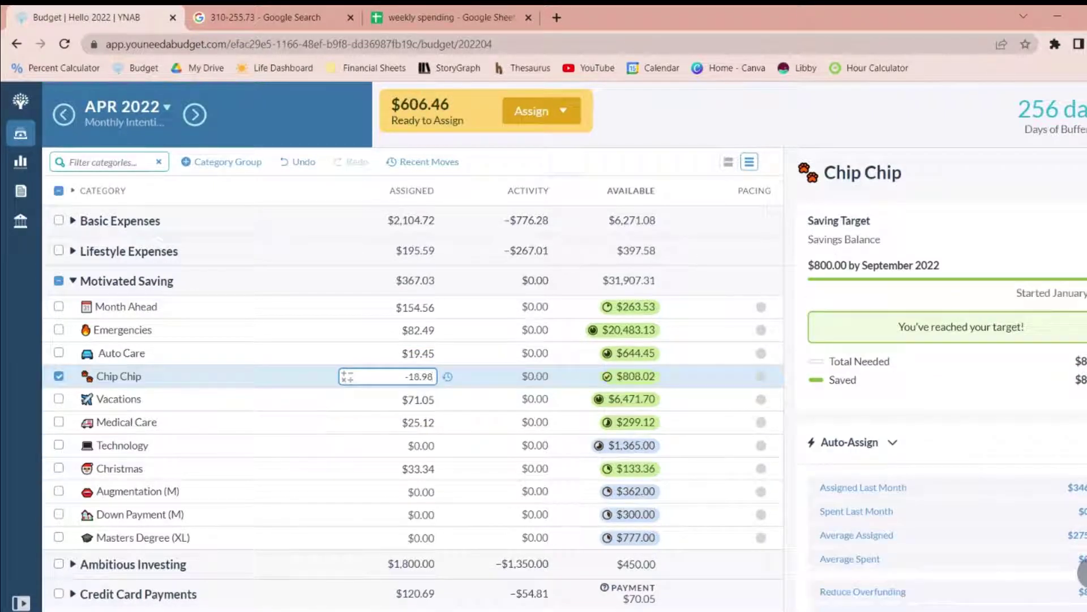
{"action": "key", "text": "ctrl+z"}
- Add $111.30 to the amount assigned to Vacations in Motivated Saving
{"action": "left_click", "coordinate": [101, 392]}
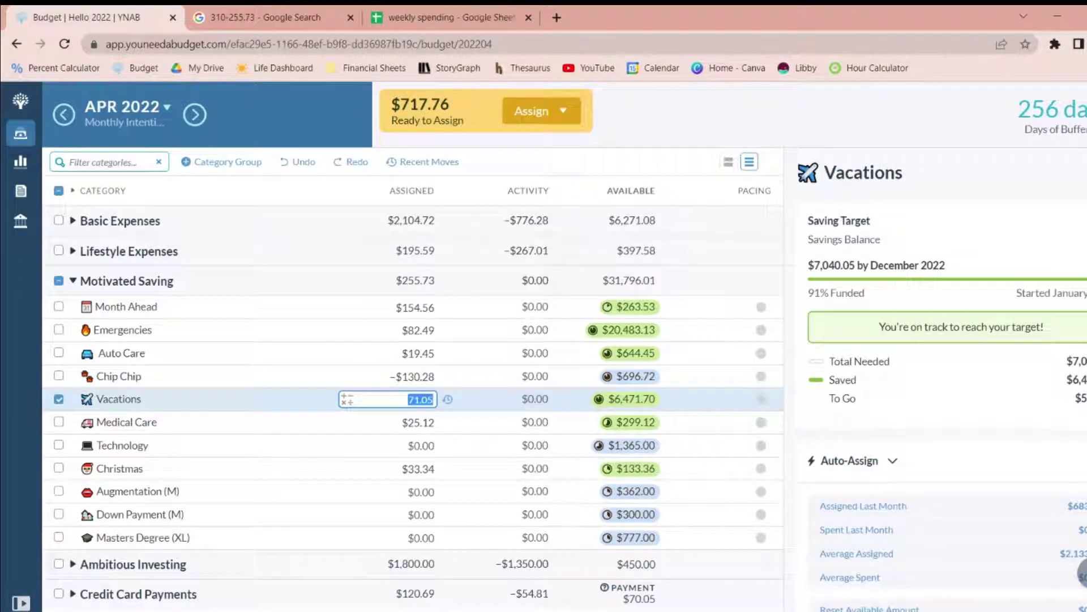
{"action": "key", "text": "End"}
{"action": "type", "text": "+111.3"}
{"action": "key", "text": "Return"}
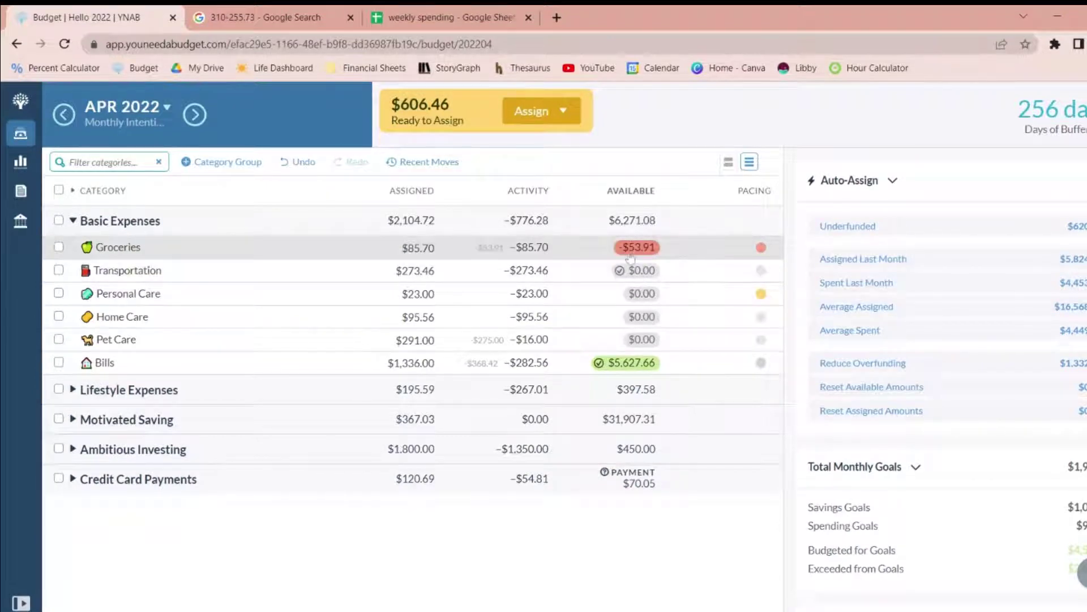
- Review the April transactions behind the Groceries activity and add $80 to the amount assigned to Groceries
{"action": "left_click", "coordinate": [528, 249]}
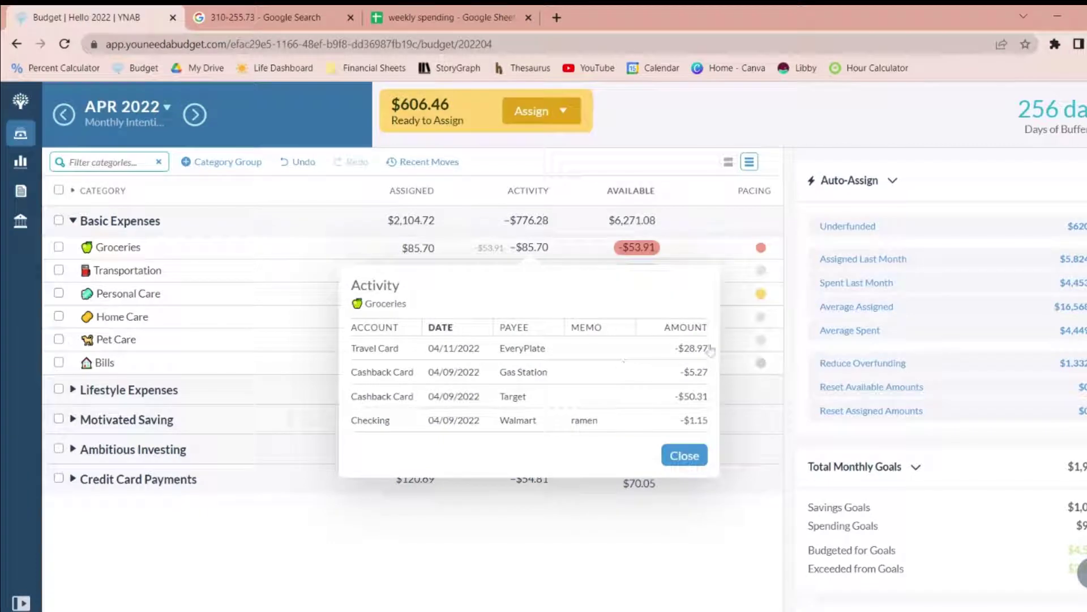
{"action": "left_click", "coordinate": [405, 248]}
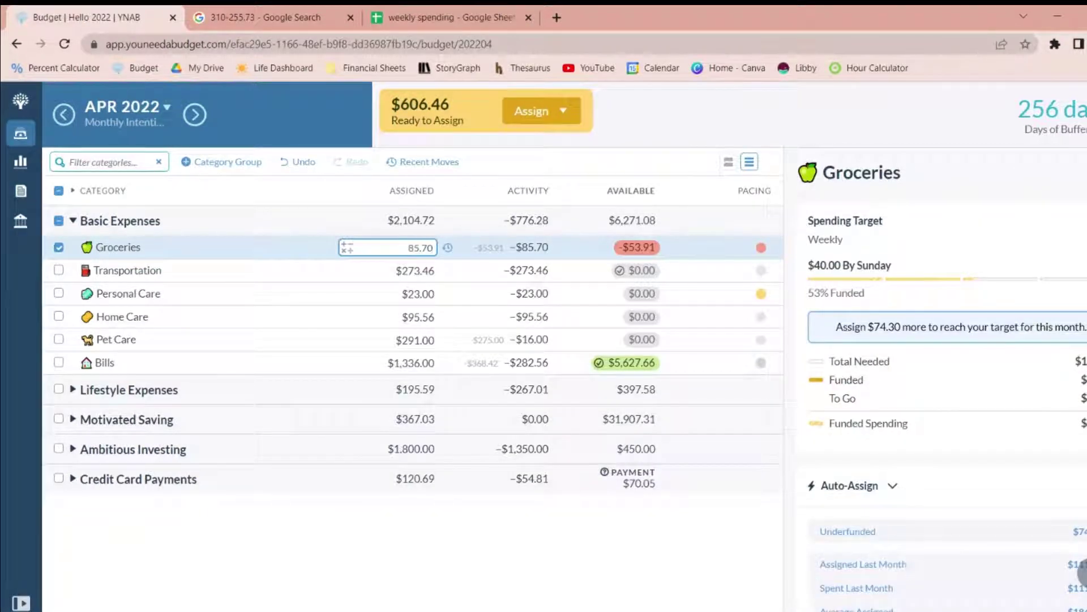
{"action": "type", "text": "+"}
{"action": "type", "text": "80"}
{"action": "key", "text": "Return"}
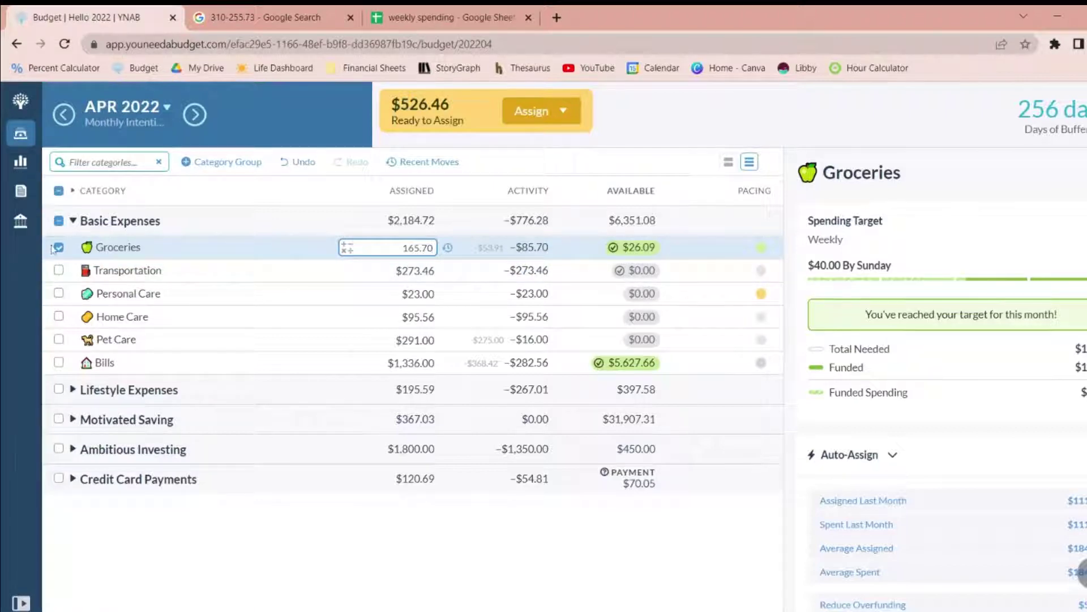
- Review the April transactions behind the Transportation activity and add $100 to the amount assigned to Transportation
{"action": "left_click", "coordinate": [526, 270]}
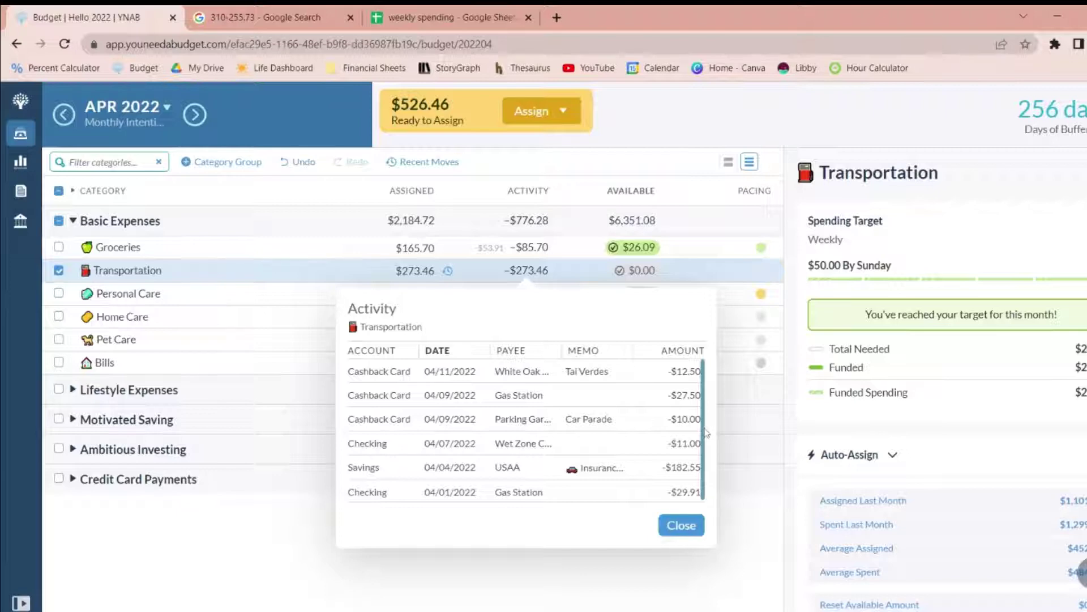
{"action": "scroll", "coordinate": [708, 433], "scroll_direction": "down", "scroll_amount": 1}
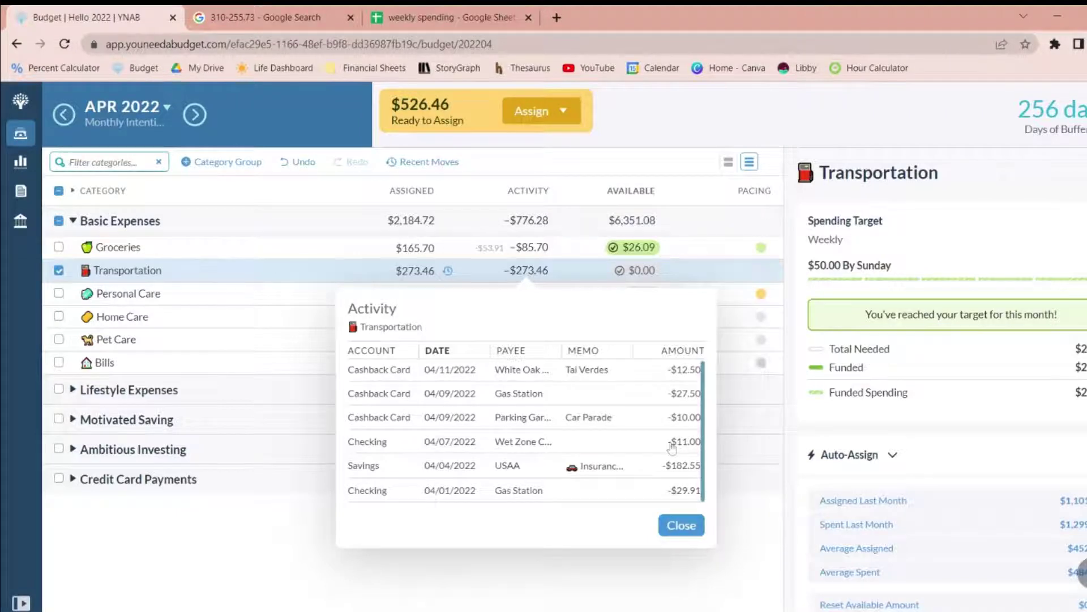
{"action": "left_click", "coordinate": [415, 270]}
{"action": "type", "text": "+1"}
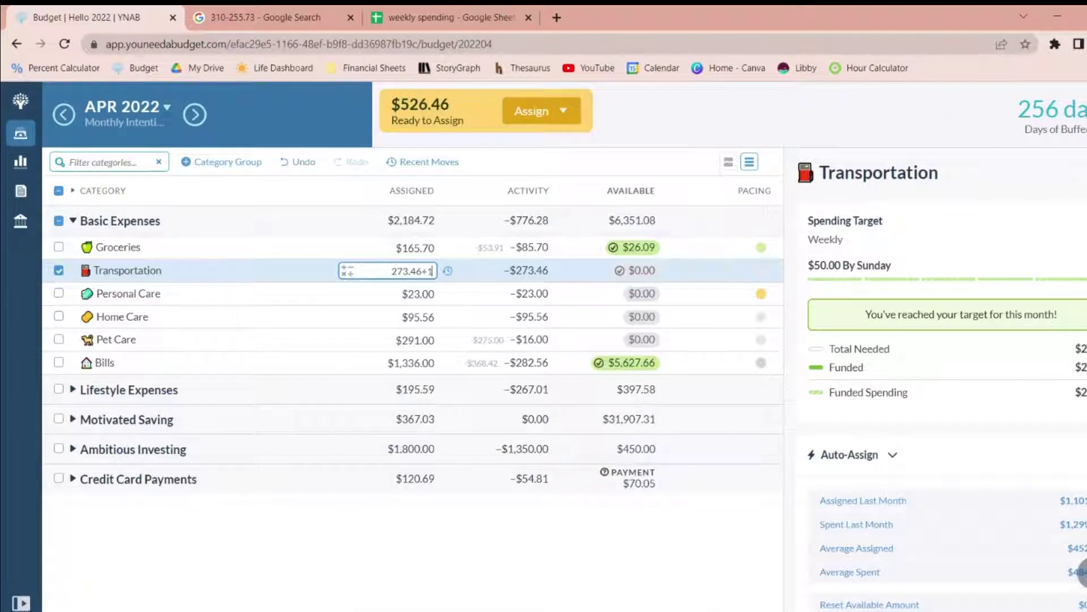
{"action": "type", "text": "00"}
{"action": "key", "text": "Return"}
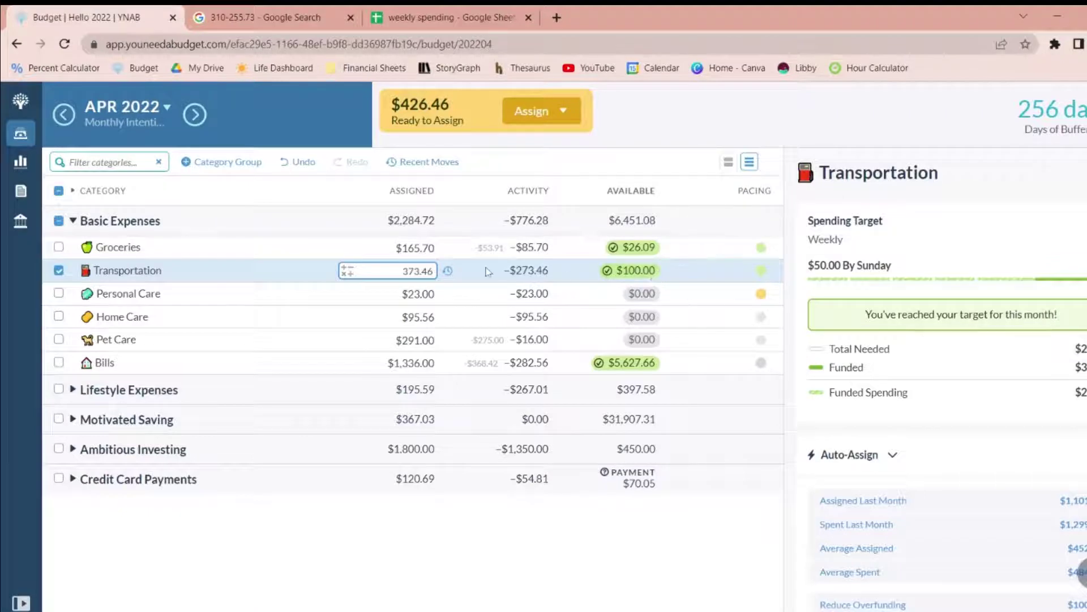
- Add $20 to the amount assigned to Personal Care in Basic Expenses
{"action": "left_click", "coordinate": [397, 294]}
{"action": "type", "text": "+"}
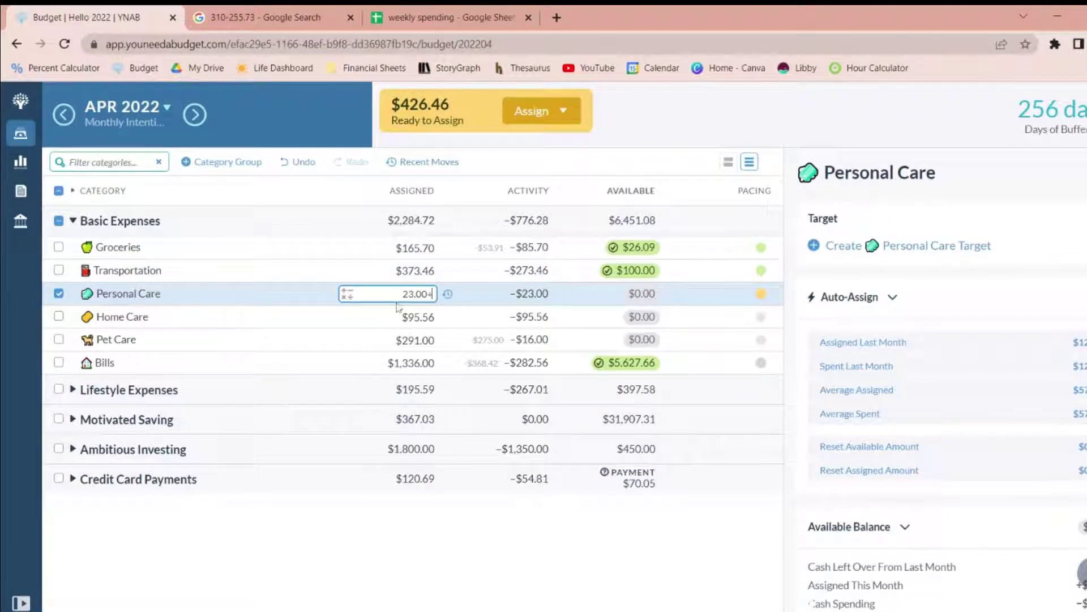
{"action": "type", "text": "20"}
{"action": "key", "text": "Return"}
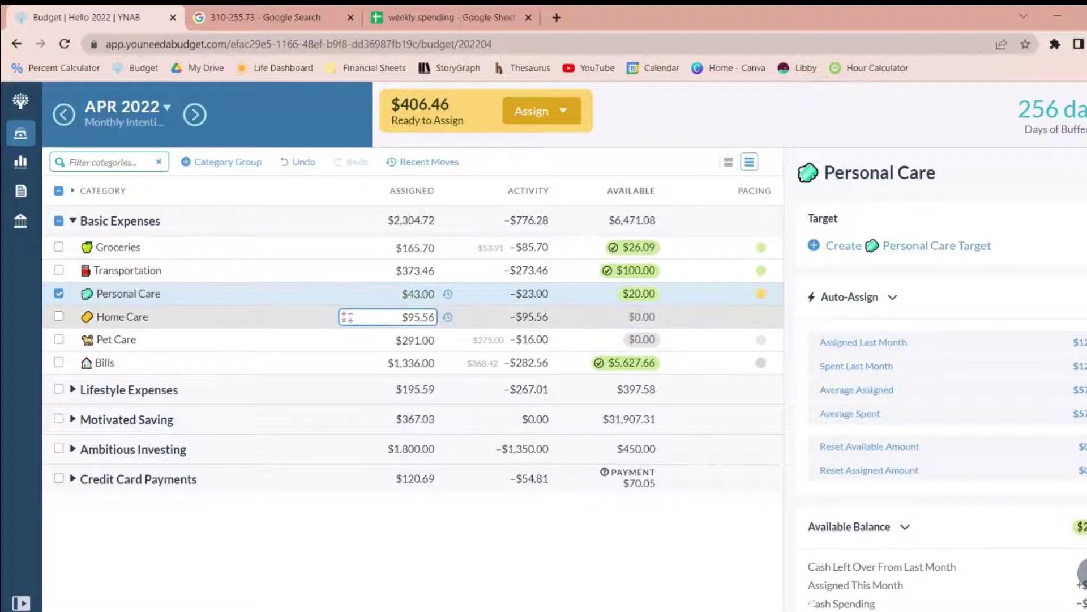
- Add $40 to the amount assigned to Home Care and $20 to the amount assigned to Pet Care
{"action": "key", "text": "Right"}
{"action": "type", "text": "+40"}
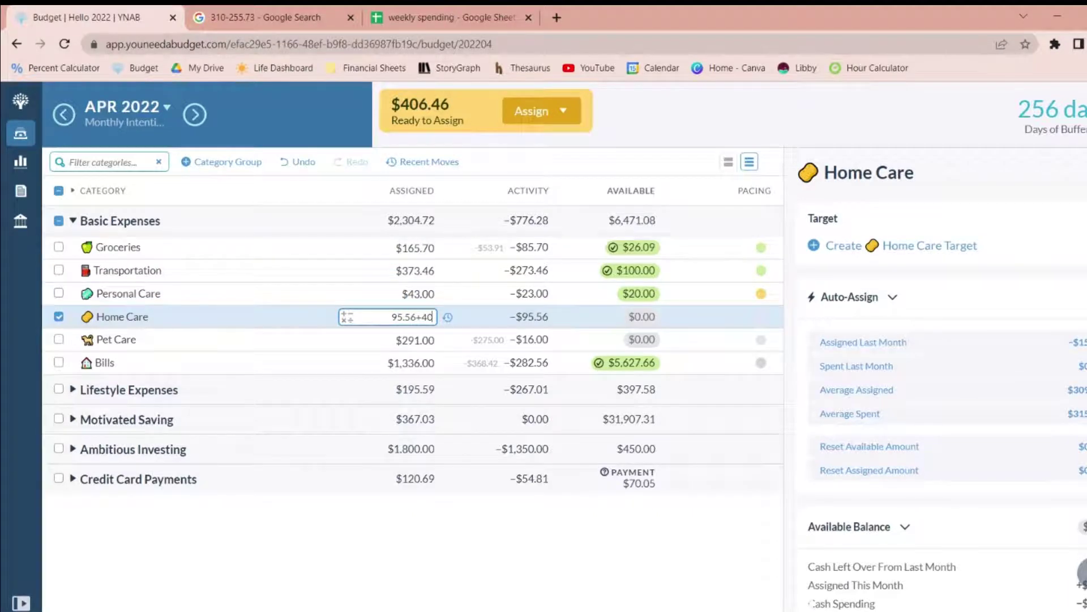
{"action": "key", "text": "Return"}
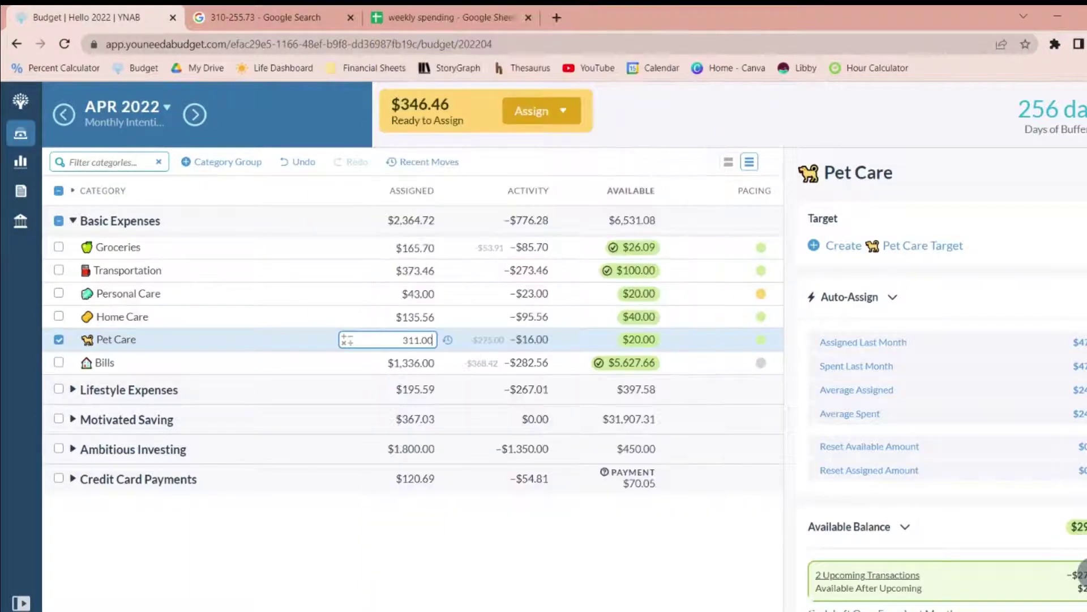
- Collapse the Basic Expenses group and expand Lifestyle Expenses to show its categories
{"action": "left_click", "coordinate": [58, 340]}
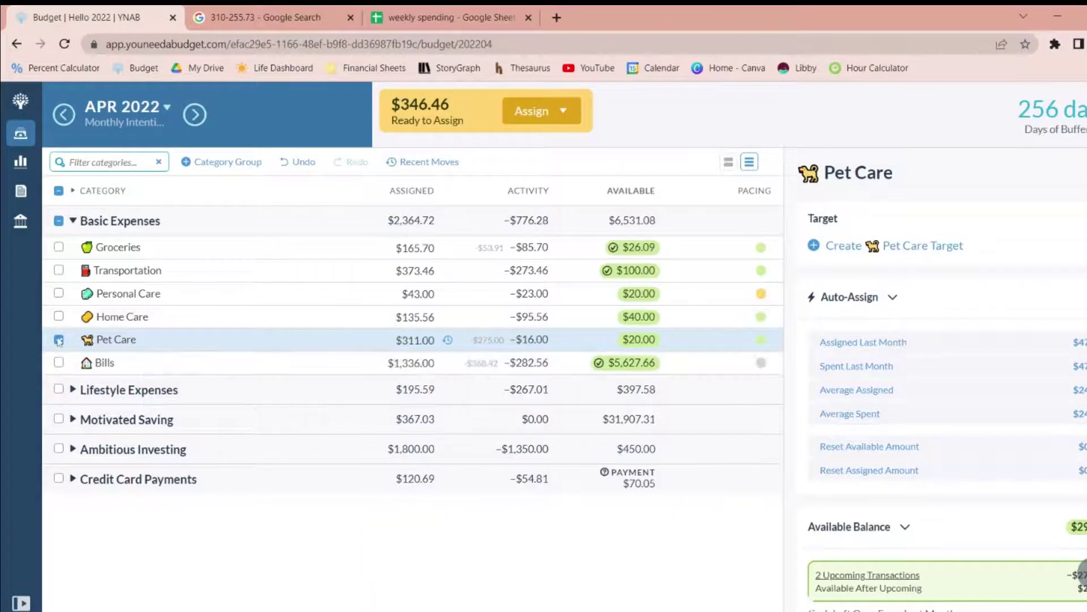
{"action": "left_click", "coordinate": [585, 349]}
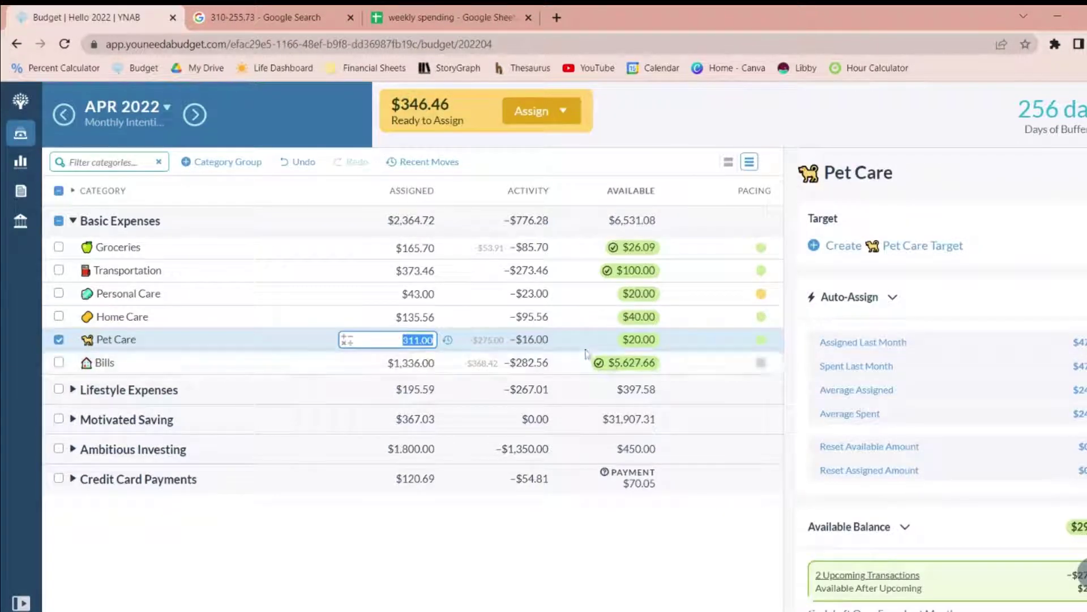
{"action": "left_click", "coordinate": [71, 221]}
{"action": "left_click", "coordinate": [72, 250]}
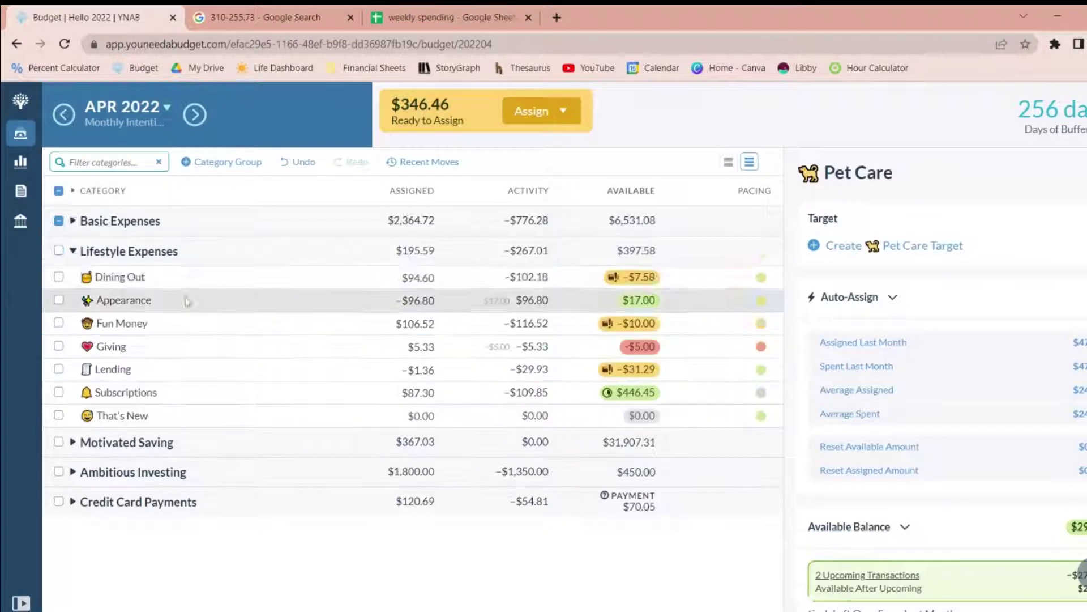
- Review the April transactions behind the Dining Out activity
{"action": "left_click", "coordinate": [231, 277]}
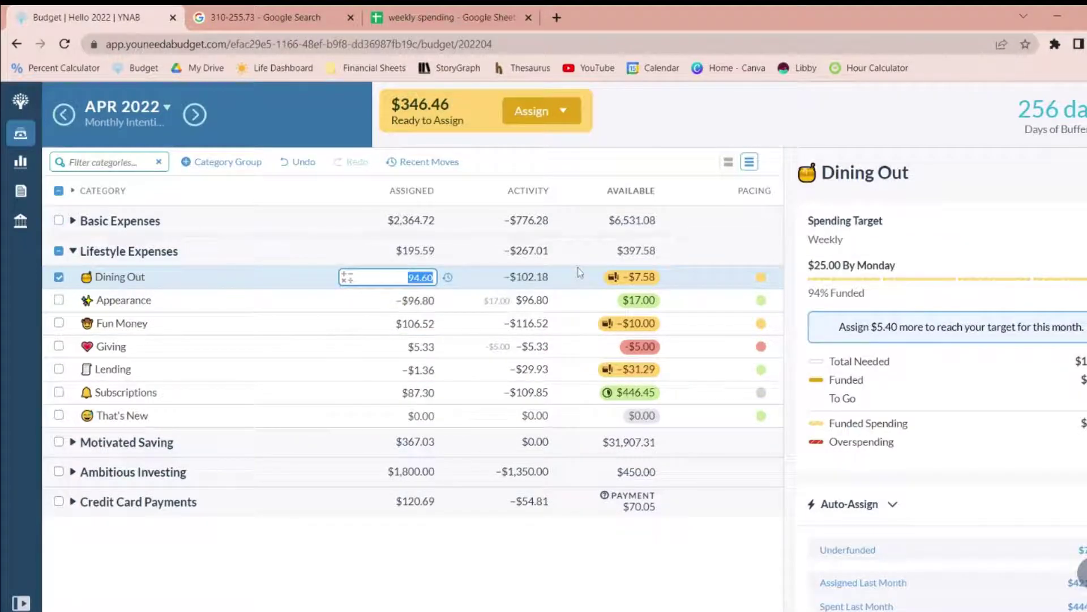
{"action": "left_click", "coordinate": [547, 279]}
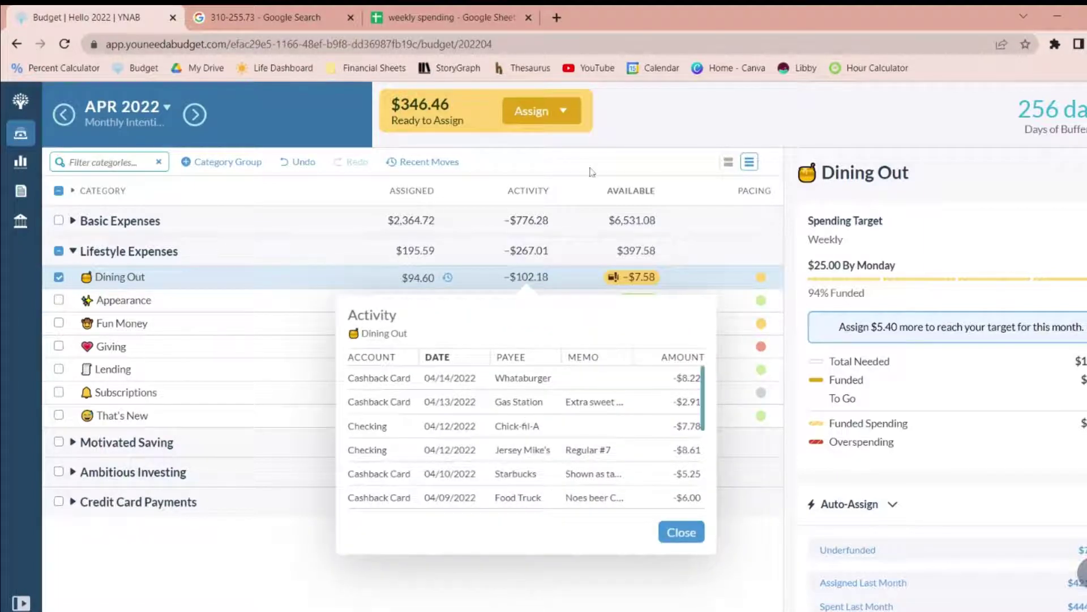
{"action": "left_click", "coordinate": [626, 201]}
- Try covering the Dining Out overspending and adding $150 on top, and undo the change
{"action": "left_click", "coordinate": [640, 280]}
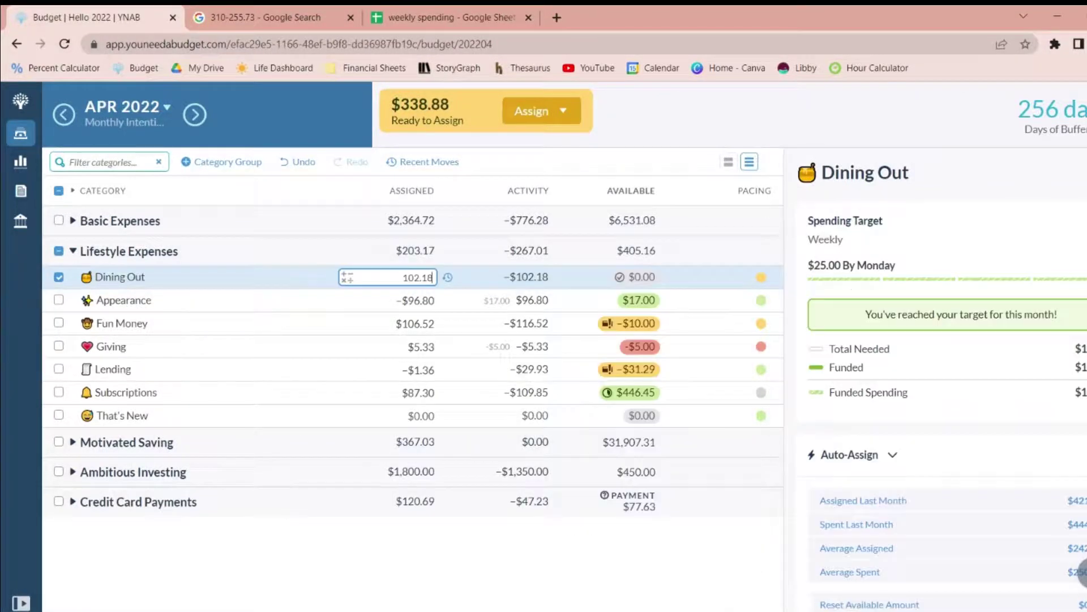
{"action": "type", "text": "+150"}
{"action": "key", "text": "Return"}
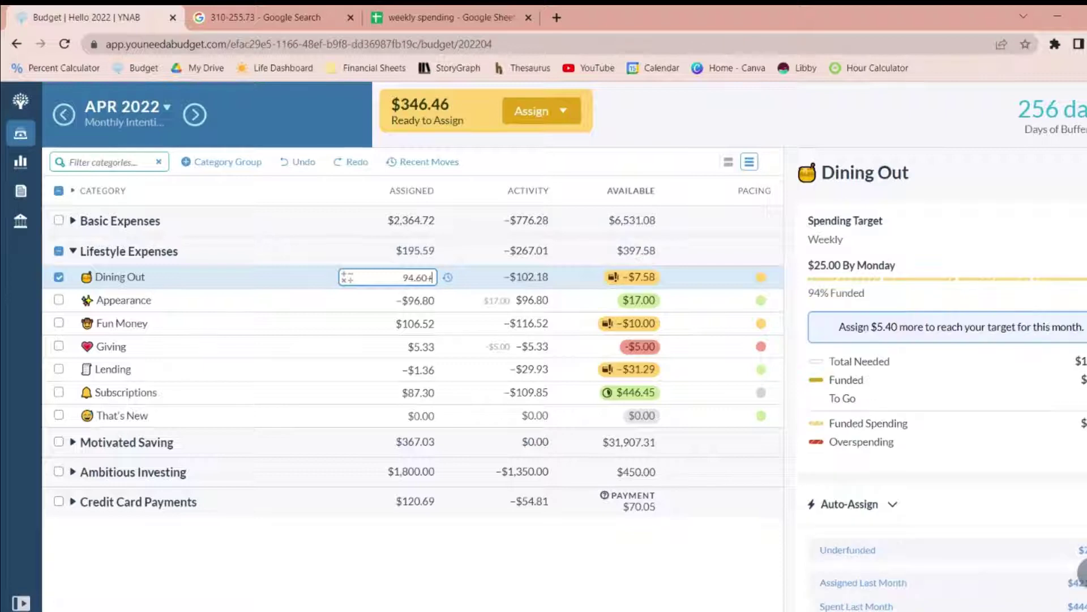
- Add $150 to the original amount assigned to Dining Out in Lifestyle Expenses
{"action": "type", "text": "+150"}
{"action": "key", "text": "Return"}
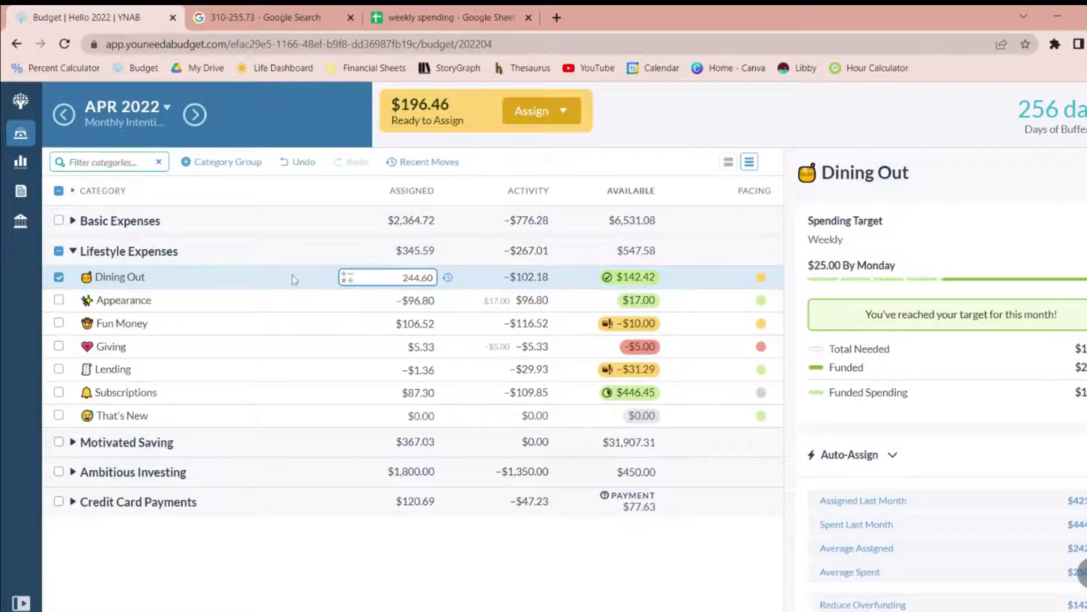
- Select the Appearance category and review the April transactions behind its activity
{"action": "left_click", "coordinate": [241, 309]}
{"action": "left_click", "coordinate": [243, 310]}
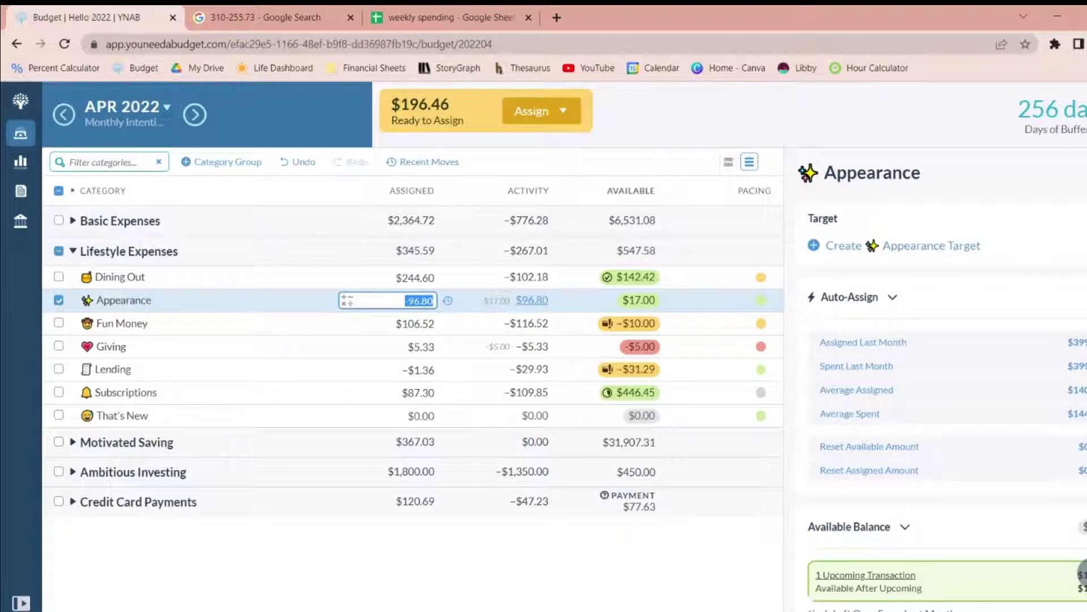
{"action": "left_click", "coordinate": [532, 300]}
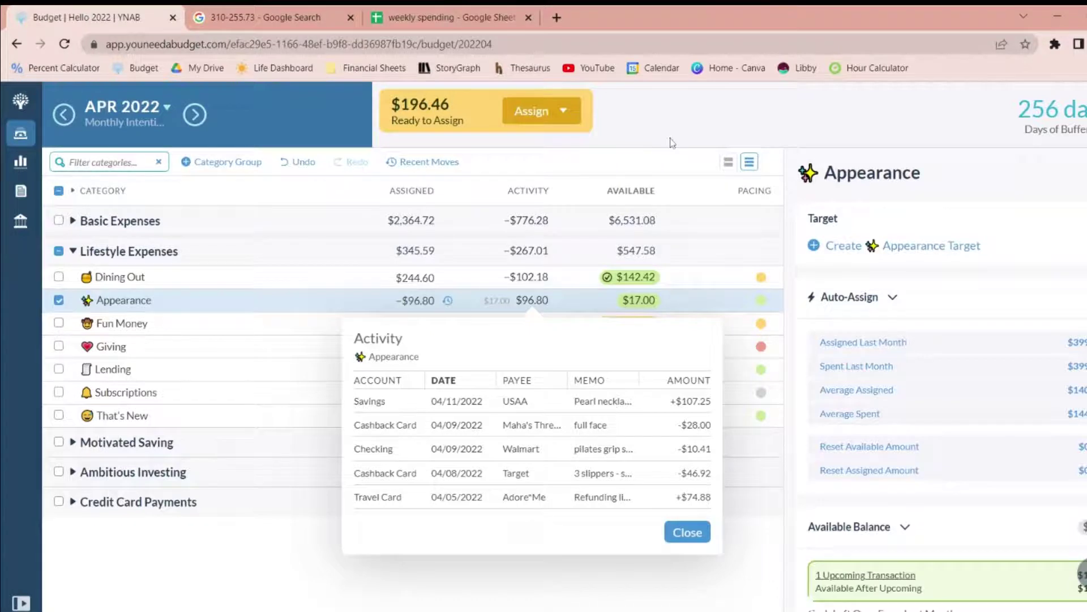
- Review the April activity of Fun Money and raise its assigned amount to $116.52 to cover the overspending
{"action": "left_click", "coordinate": [317, 323]}
{"action": "left_click", "coordinate": [541, 325]}
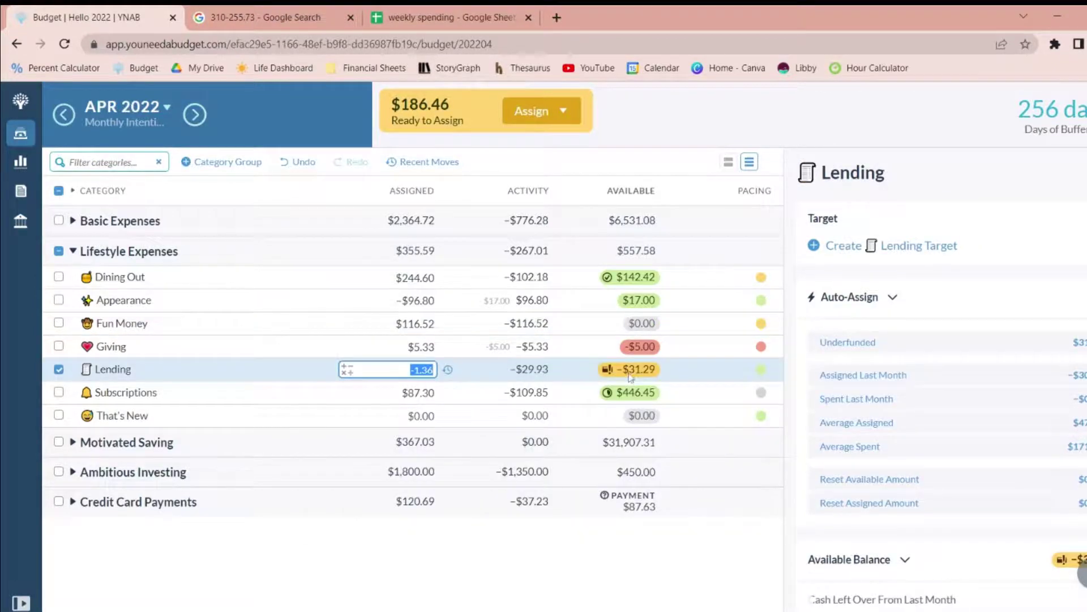
- Cover the Lending category's overspending with money from Inflow: Ready to Assign
{"action": "left_click", "coordinate": [633, 371]}
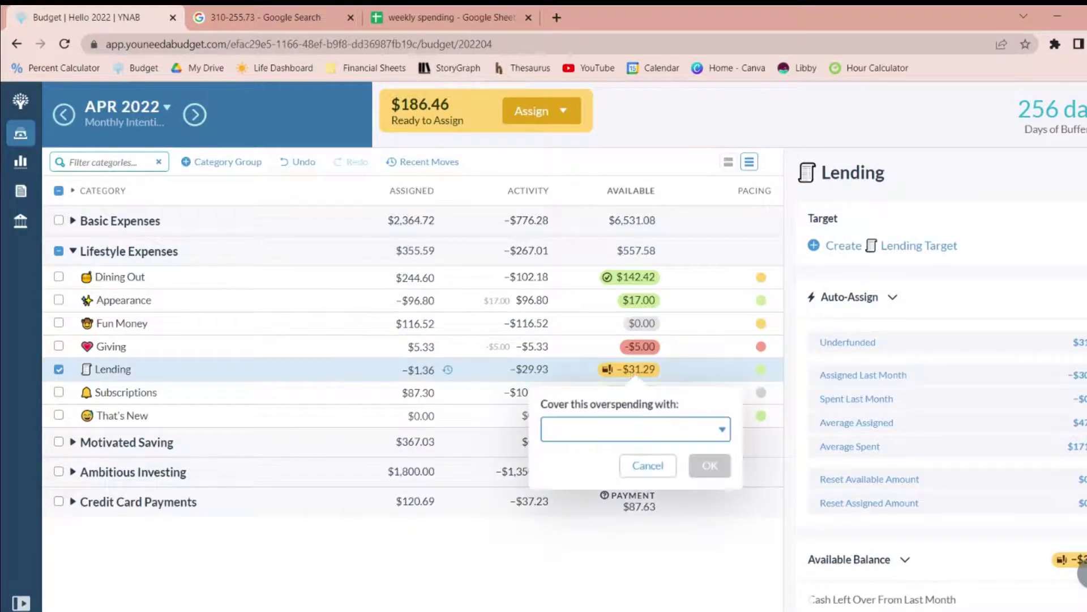
{"action": "left_click", "coordinate": [640, 504]}
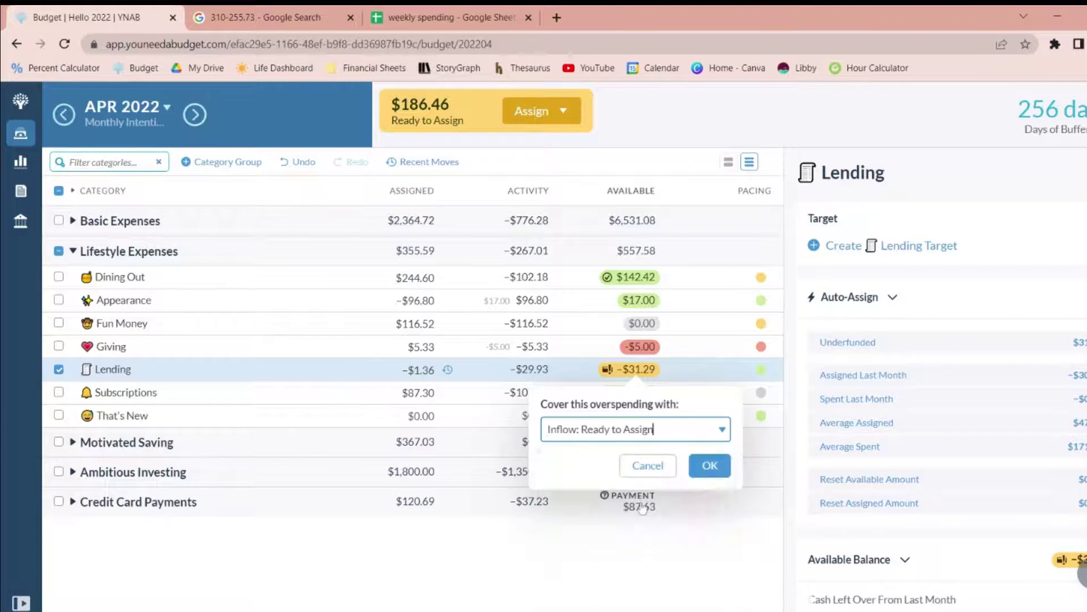
{"action": "left_click", "coordinate": [708, 465]}
- Add $40 to the amount assigned to Fun Money in Lifestyle Expenses
{"action": "left_click", "coordinate": [418, 323]}
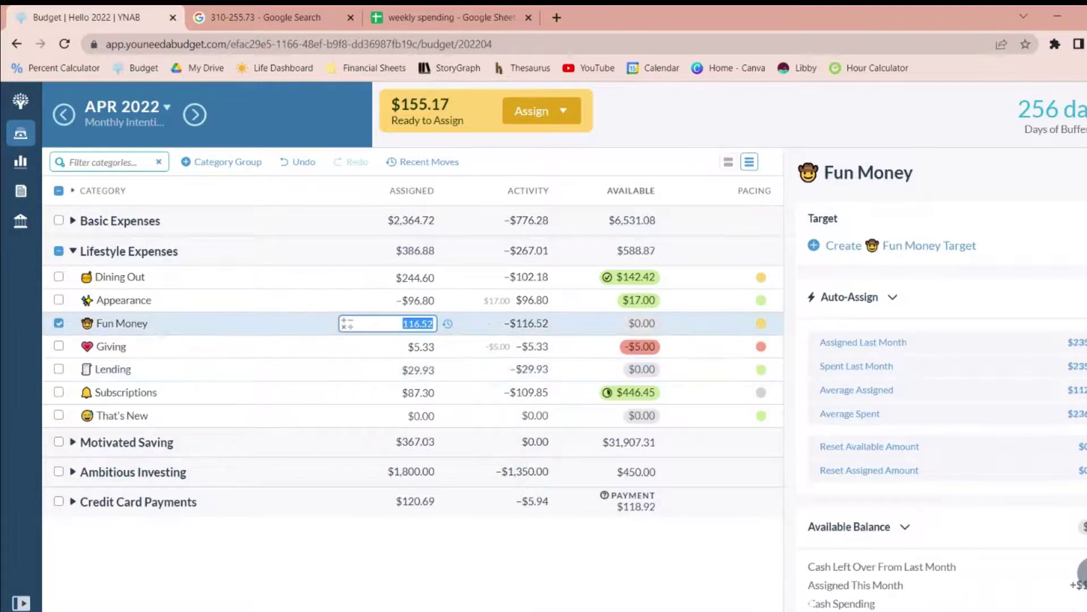
{"action": "left_click", "coordinate": [433, 323]}
{"action": "type", "text": "+40"}
{"action": "key", "text": "Return"}
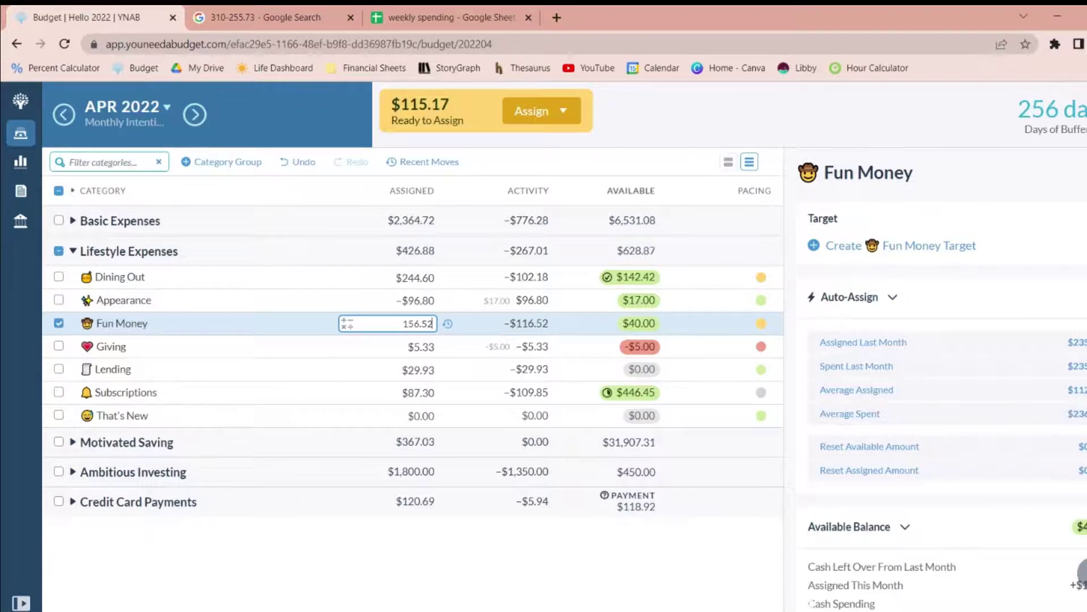
- Add $35 to the amount assigned to Giving to cover its overspending and fund its target
{"action": "left_click", "coordinate": [424, 346]}
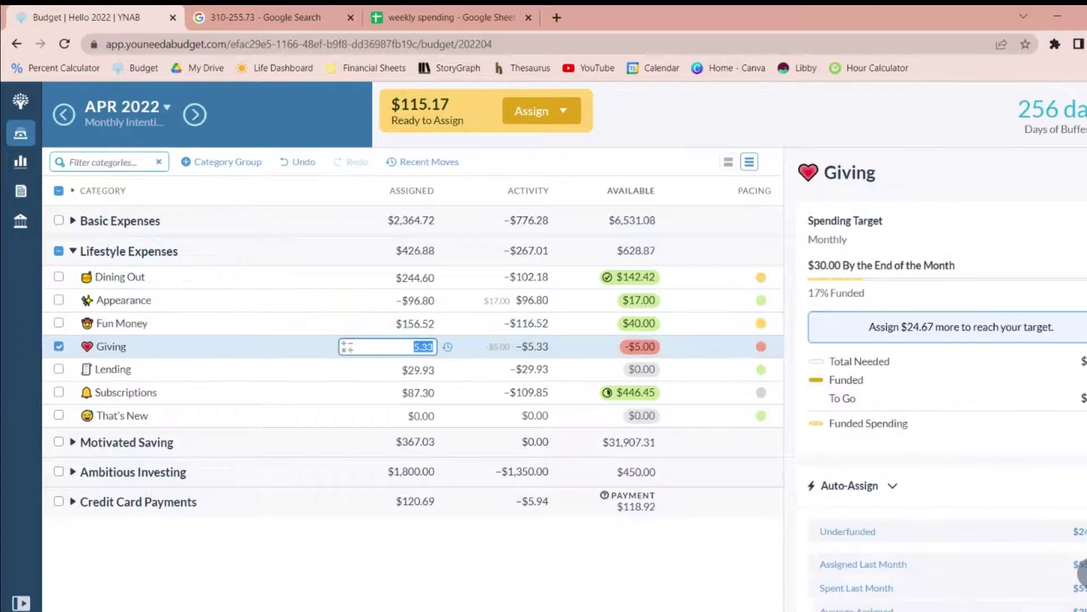
{"action": "left_click", "coordinate": [432, 347]}
{"action": "type", "text": "+35"}
{"action": "key", "text": "Return"}
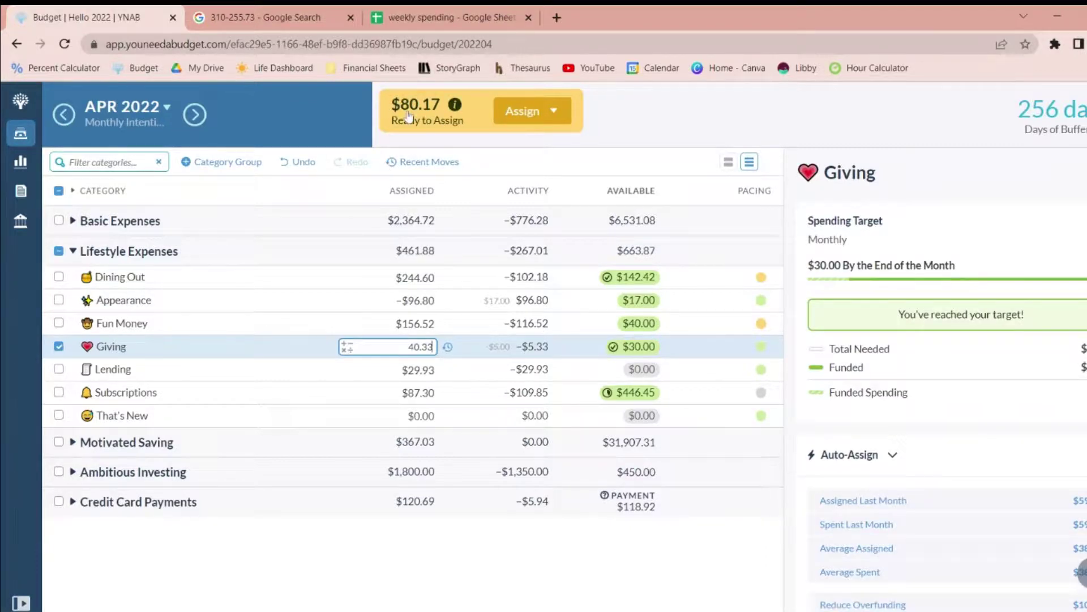
- Assign $70 to the That's New category in Lifestyle Expenses
{"action": "key", "text": "Down"}
{"action": "key", "text": "Down"}
{"action": "key", "text": "Down"}
{"action": "type", "text": "7"}
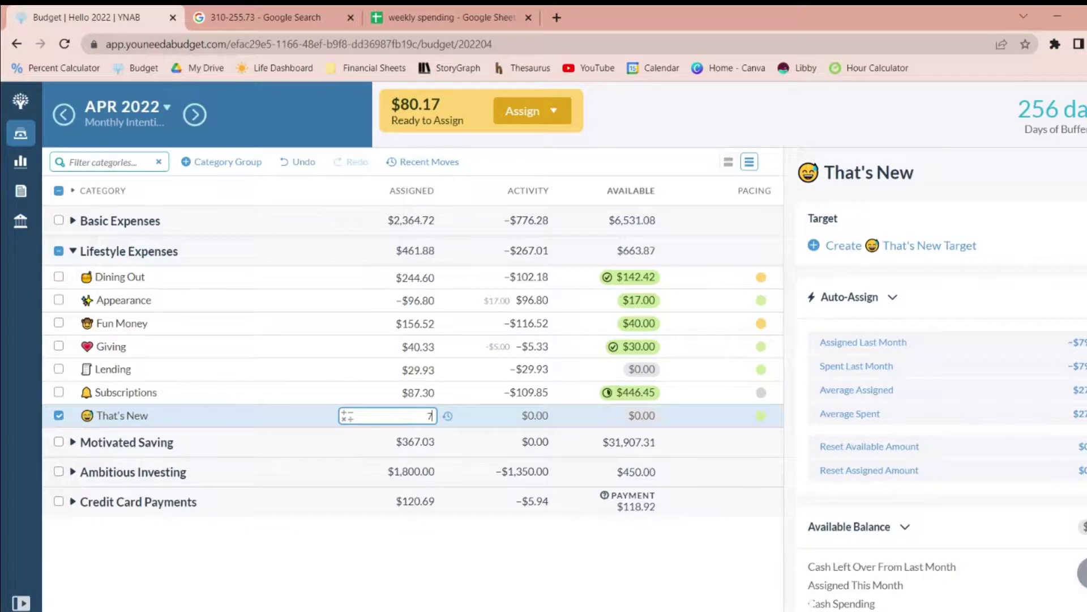
{"action": "type", "text": "0"}
{"action": "key", "text": "Return"}
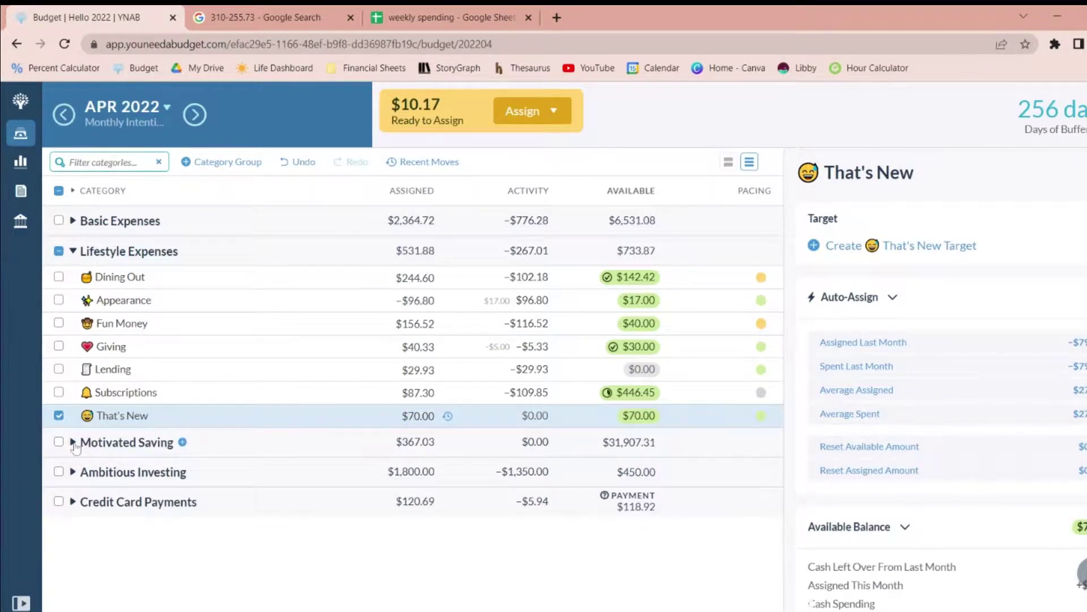
- Expand the Motivated Saving group and add the remaining $10.17 to the amount assigned to Vacations
{"action": "left_click", "coordinate": [74, 443]}
{"action": "left_click", "coordinate": [407, 386]}
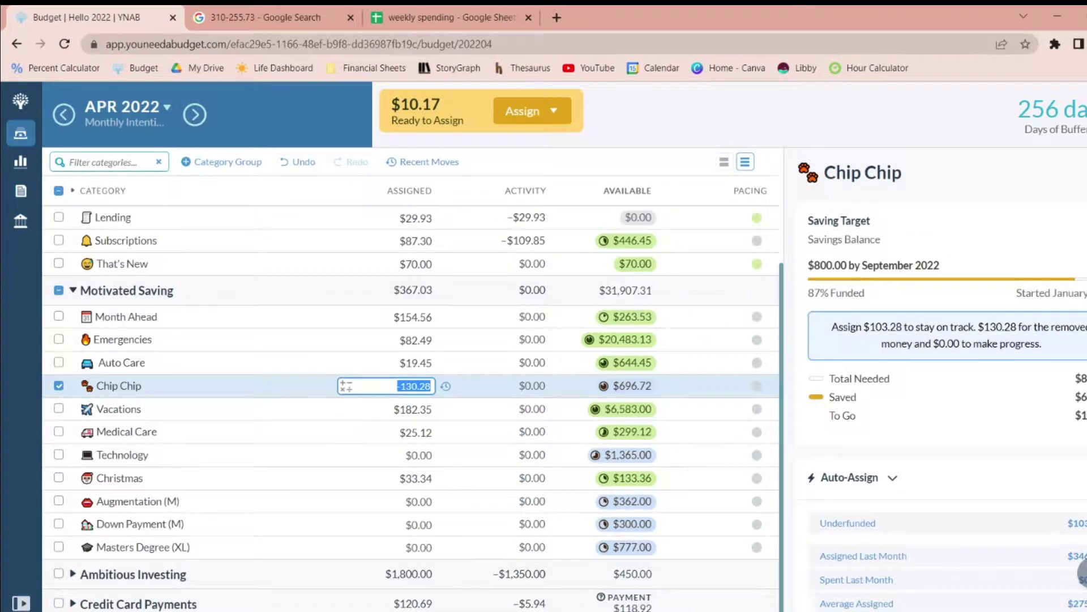
{"action": "left_click", "coordinate": [407, 547]}
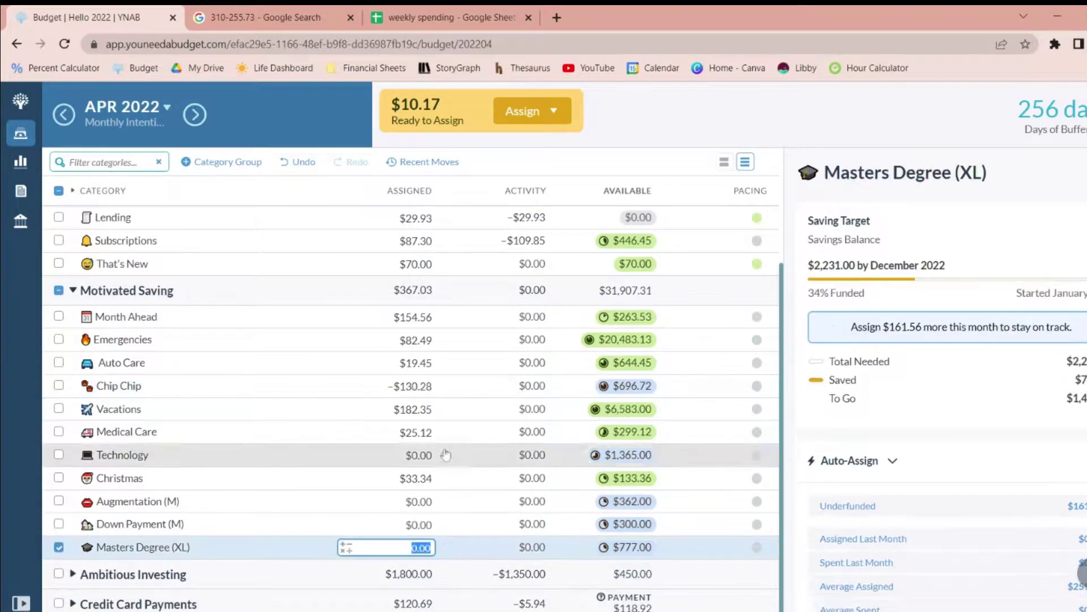
{"action": "left_click", "coordinate": [413, 409]}
{"action": "key", "text": "End"}
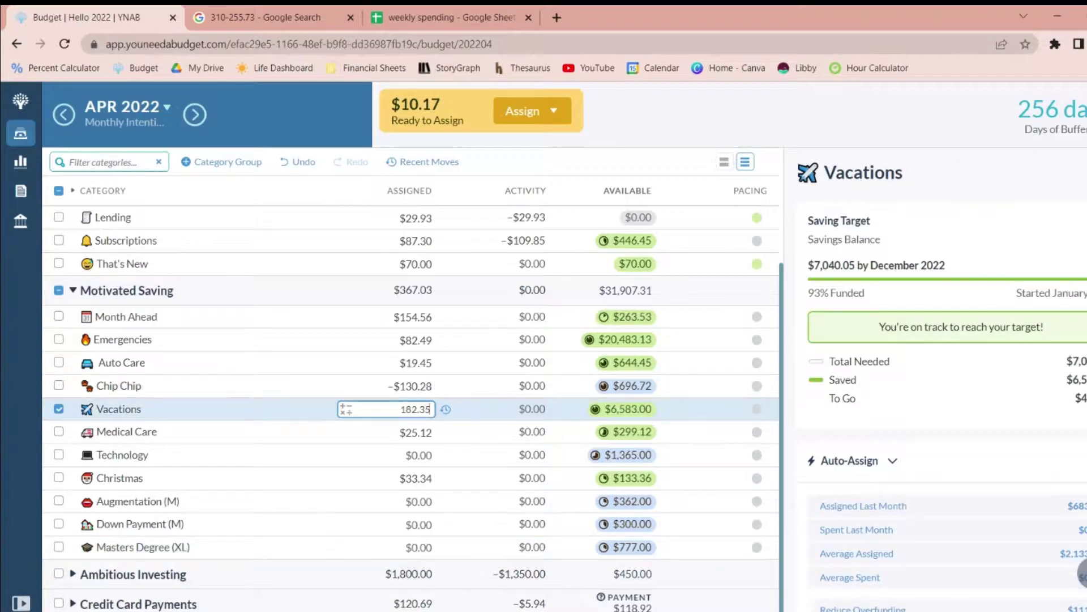
{"action": "type", "text": "+10.0"}
{"action": "key", "text": "Return"}
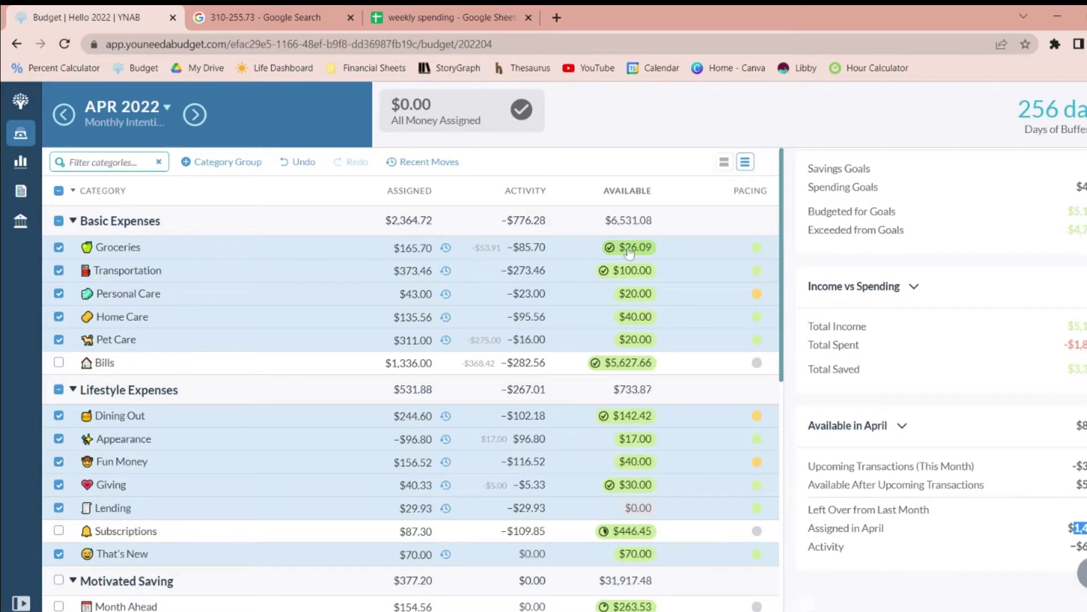
- Deselect all selected categories in the Basic Expenses and Lifestyle Expenses groups
{"action": "left_click", "coordinate": [59, 220]}
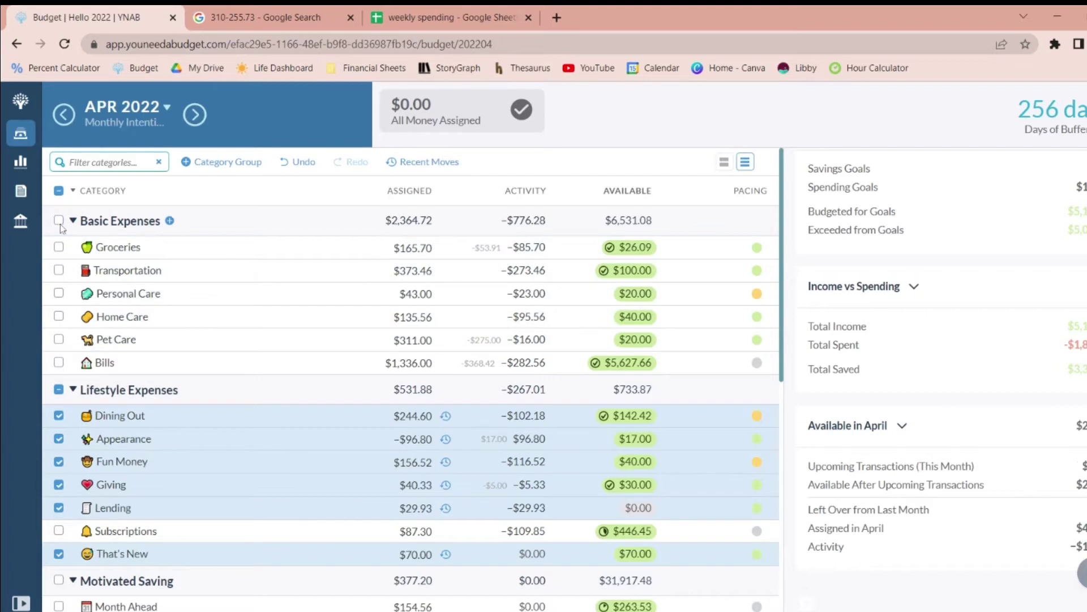
{"action": "left_click", "coordinate": [59, 390]}
{"action": "left_click", "coordinate": [78, 582]}
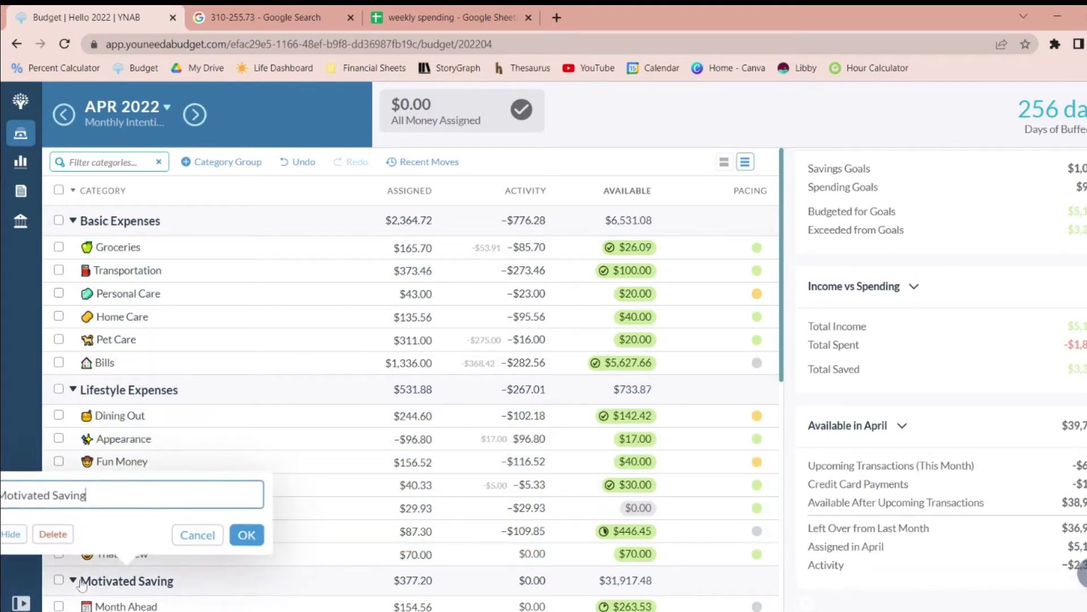
{"action": "key", "text": "Escape"}
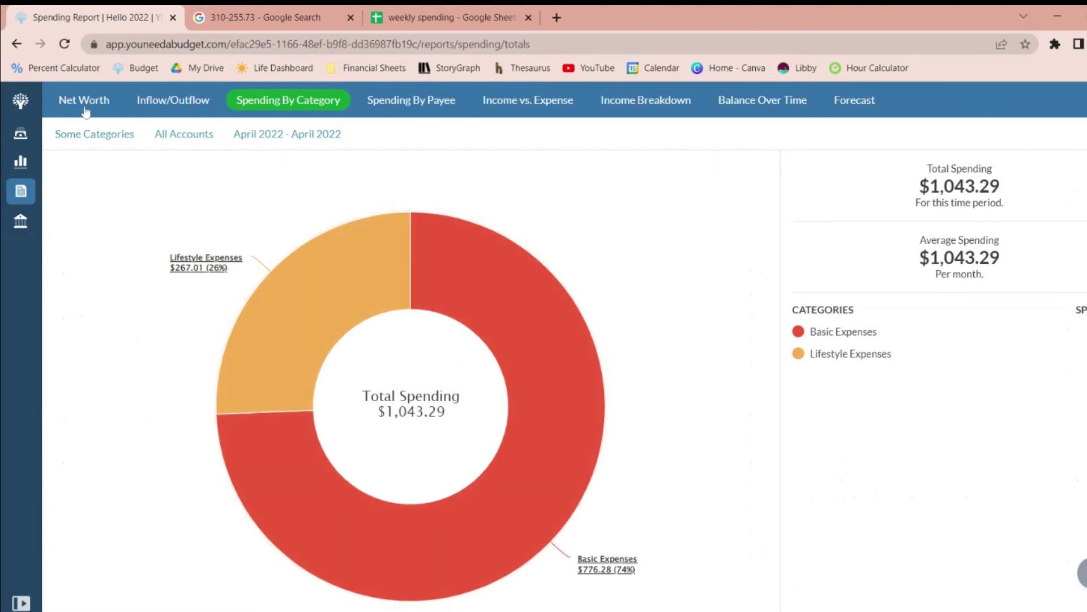
- Display the Net Worth report to review debts and assets over time
{"action": "left_click", "coordinate": [85, 102]}
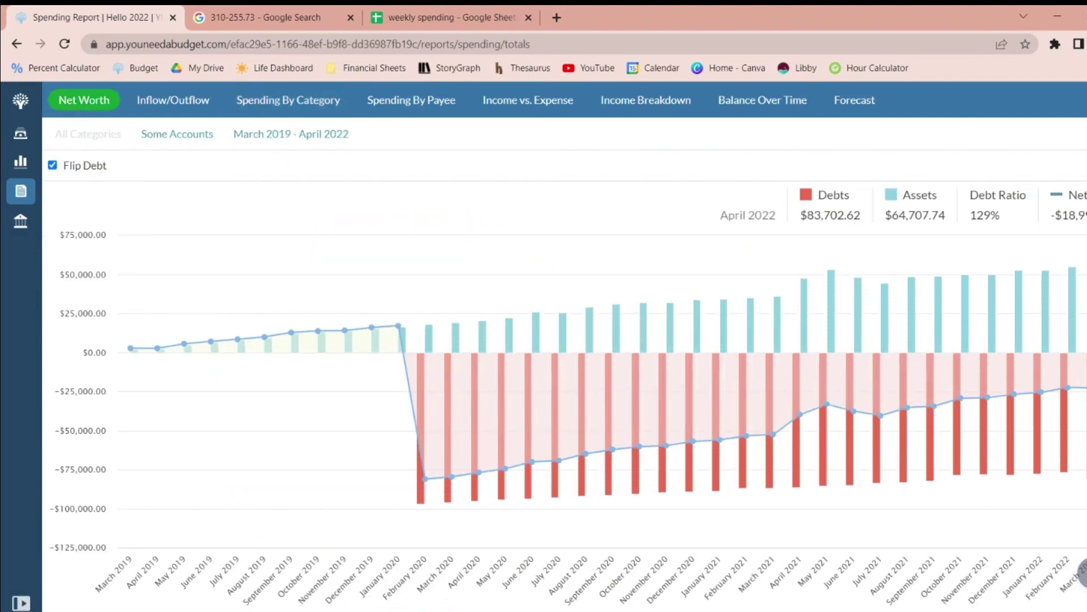